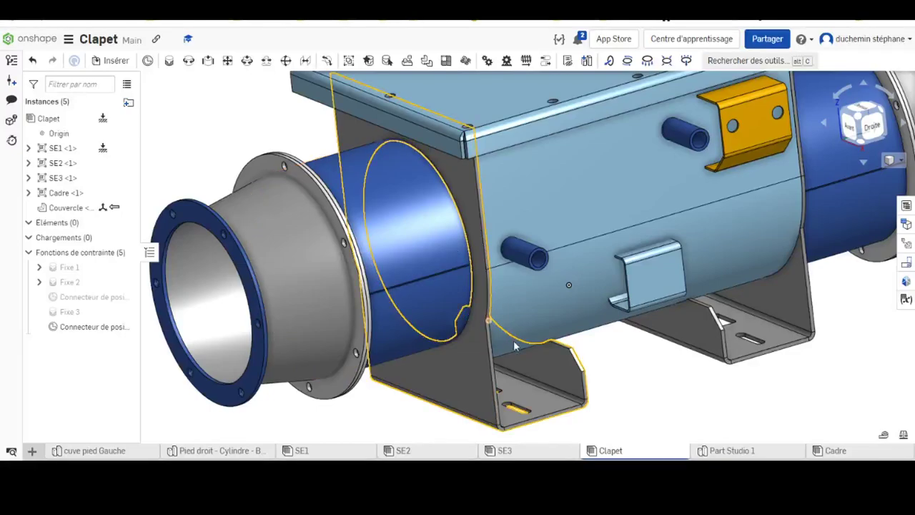
Zoom around the flange and open the standard parts library in the Insert dialog.
scroll(513, 340, "down", 5)
scroll(426, 230, "down", 2)
scroll(426, 230, "up", 5)
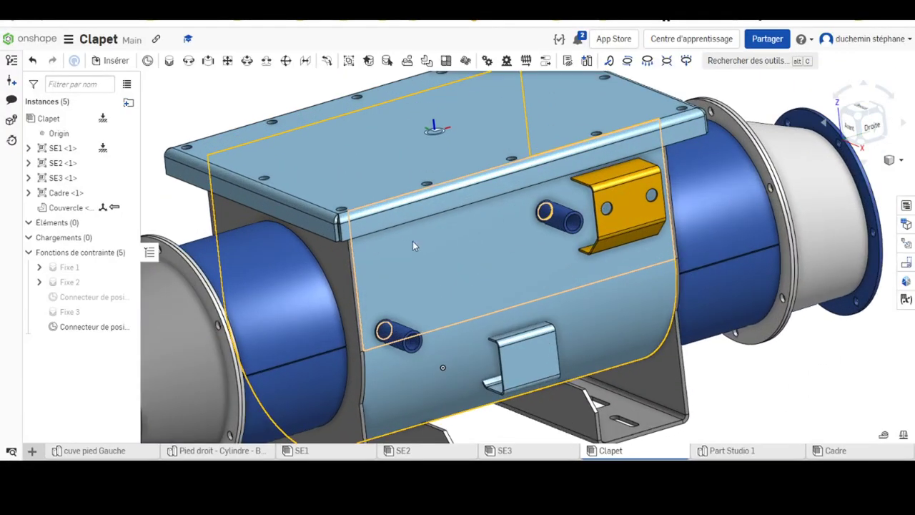
scroll(468, 225, "up", 3)
scroll(468, 225, "down", 1)
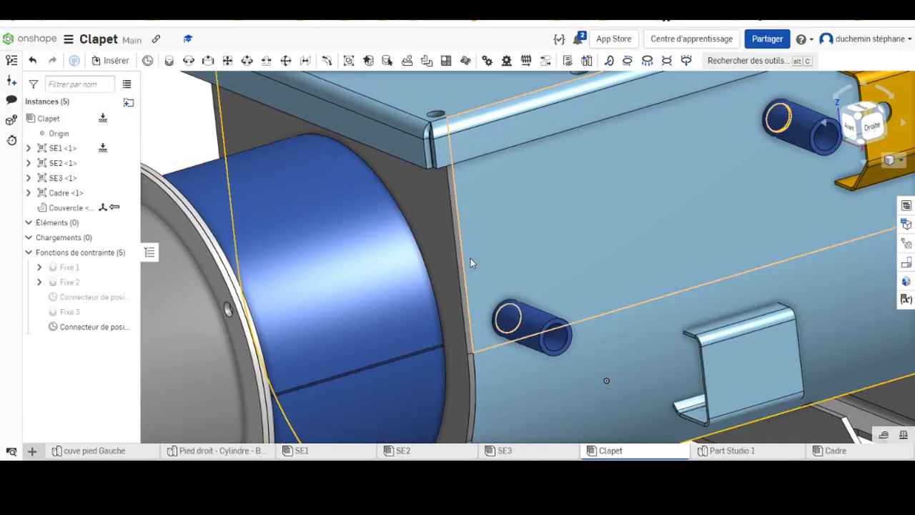
scroll(555, 189, "down", 2)
scroll(546, 190, "down", 2)
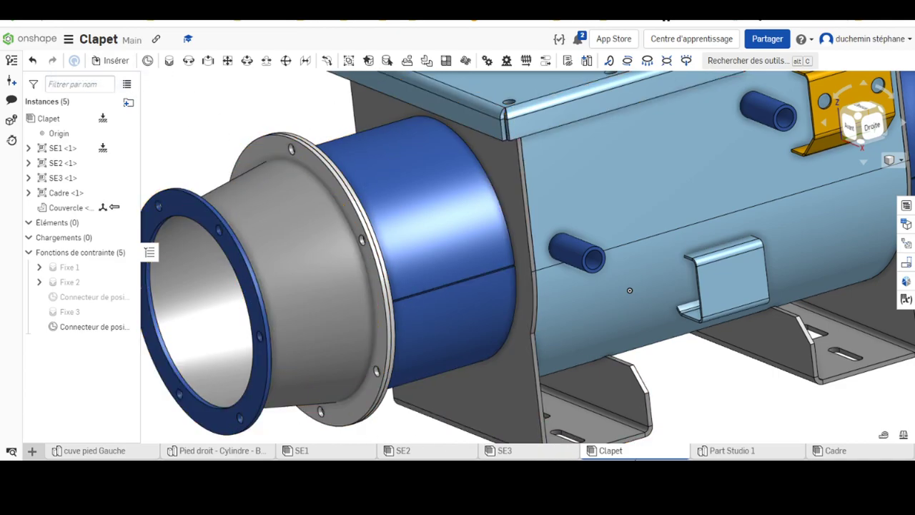
left_click(112, 62)
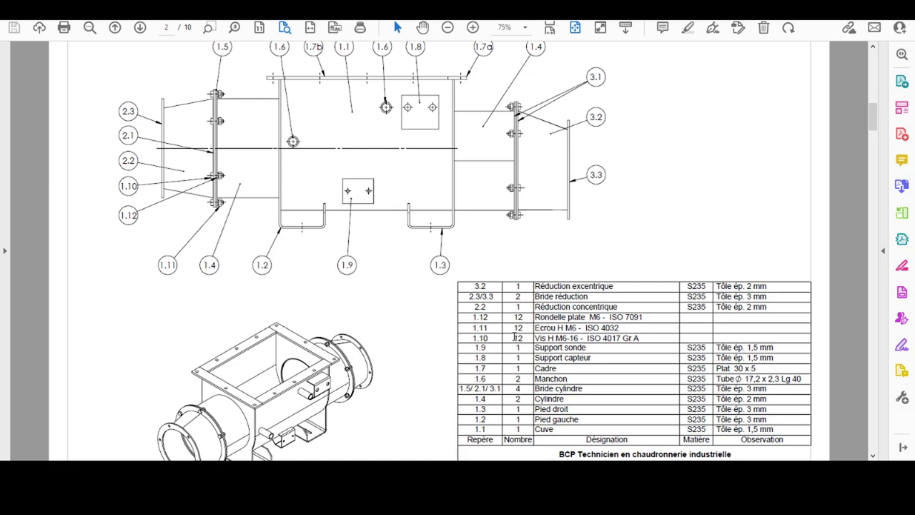
Check items 1.10–1.12 in the PDF parts list, then switch back to the Onshape assembly.
scroll(526, 332, "up", 1)
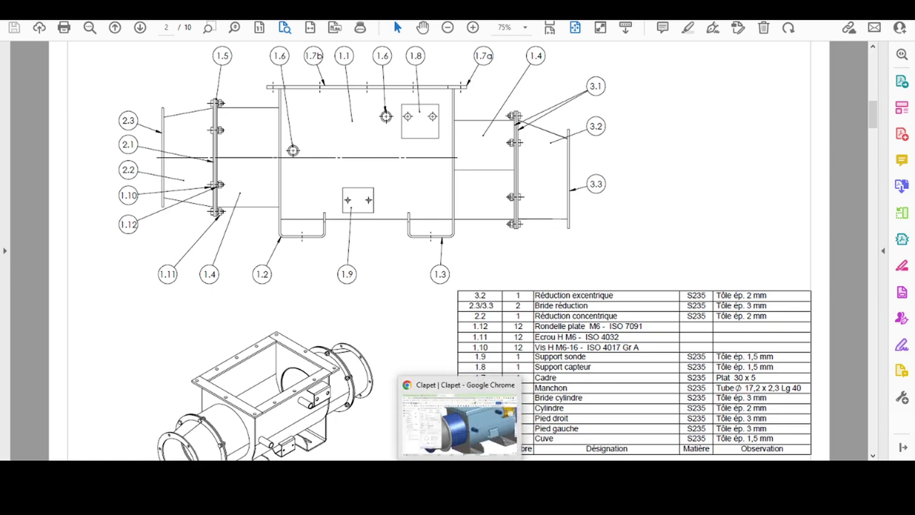
left_click(460, 429)
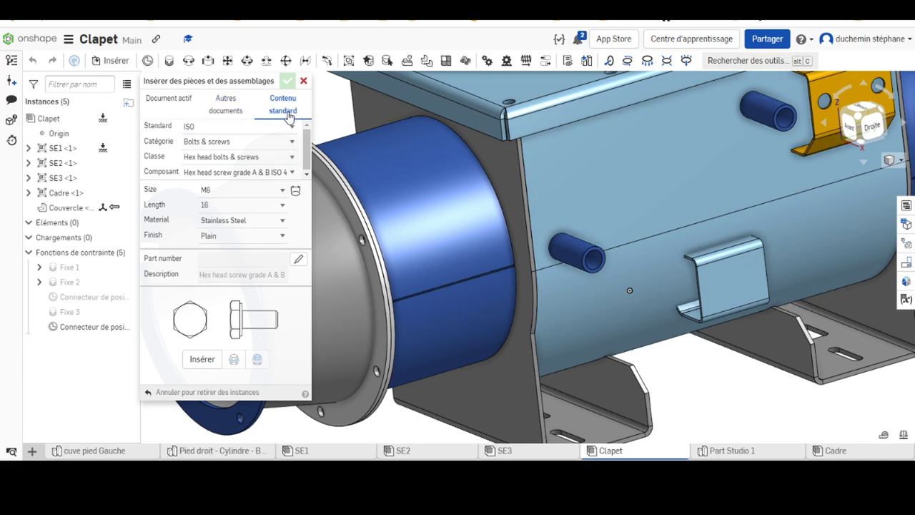
Configure the part as ISO, Bolts & screws, ISO 4017 hex head screw, size M6.
left_click(191, 127)
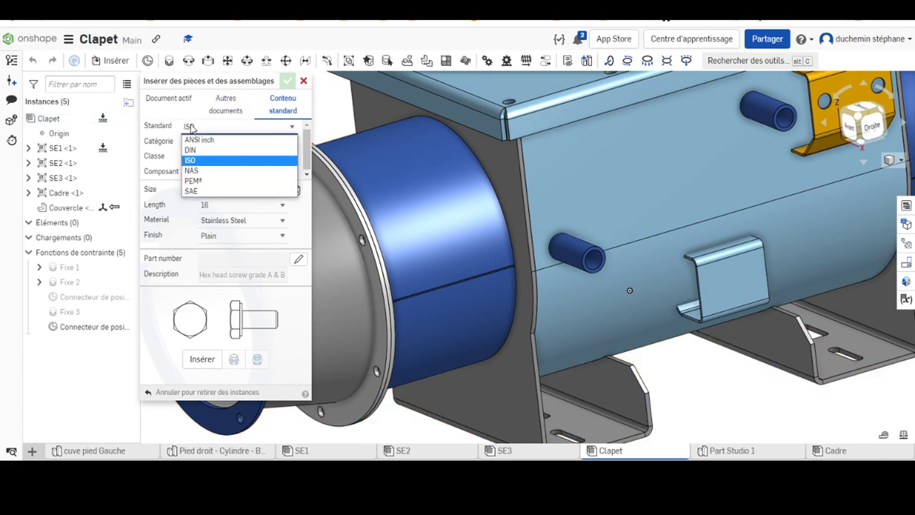
left_click(204, 161)
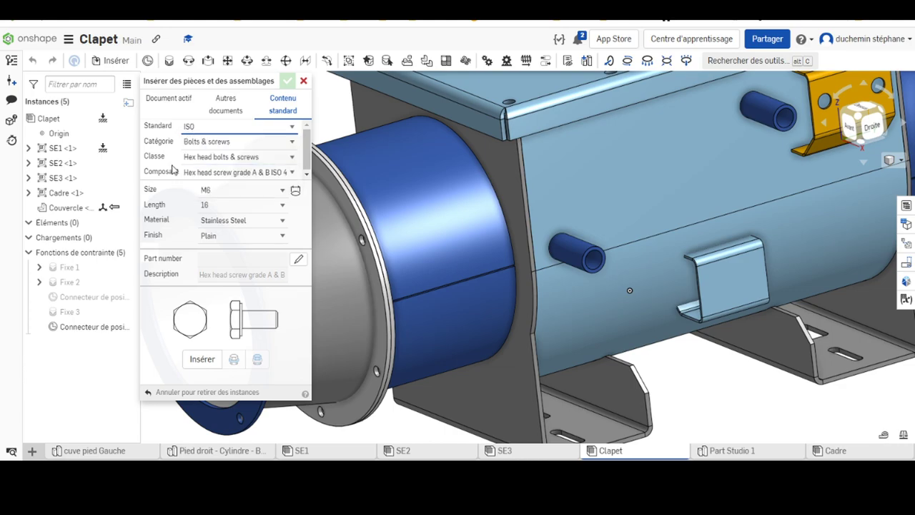
left_click(200, 142)
left_click(200, 143)
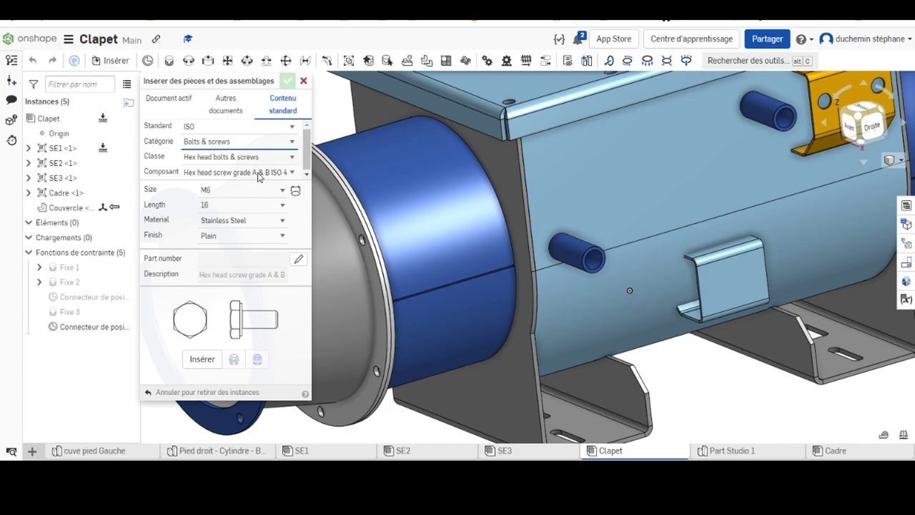
left_click(259, 176)
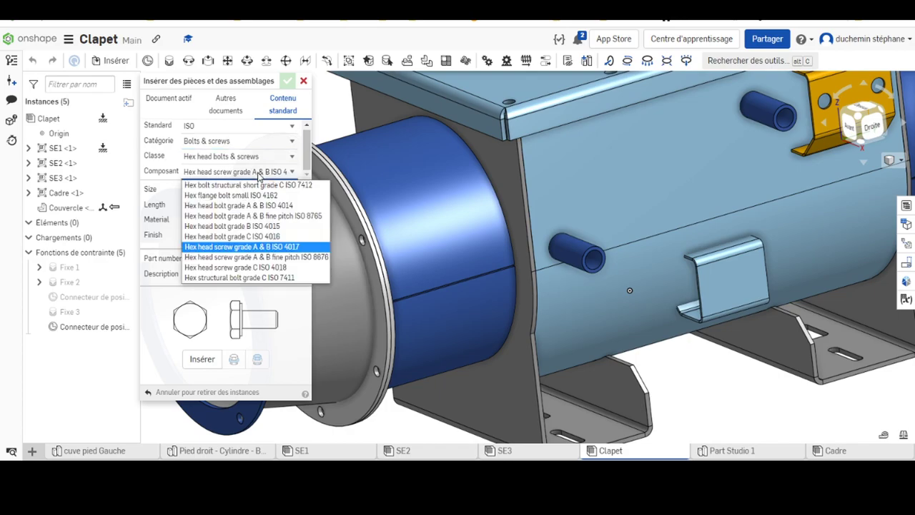
left_click(290, 247)
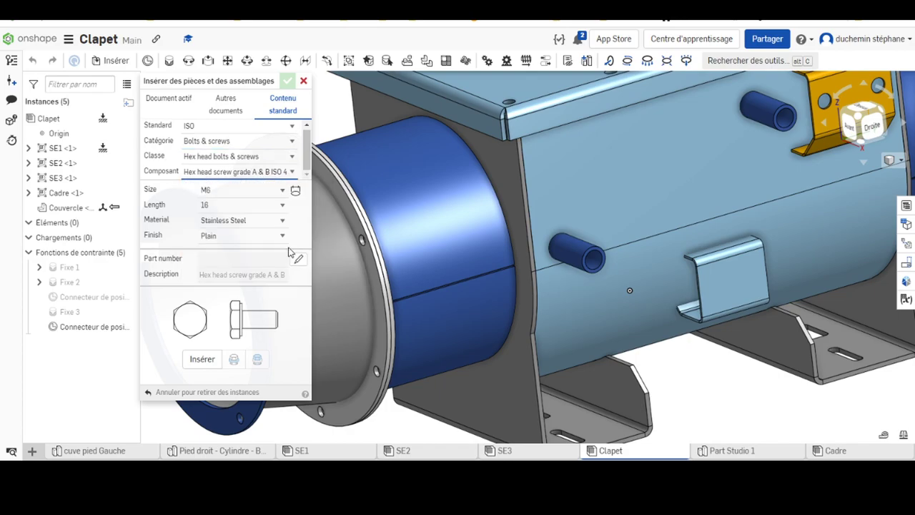
left_click(226, 198)
left_click(219, 269)
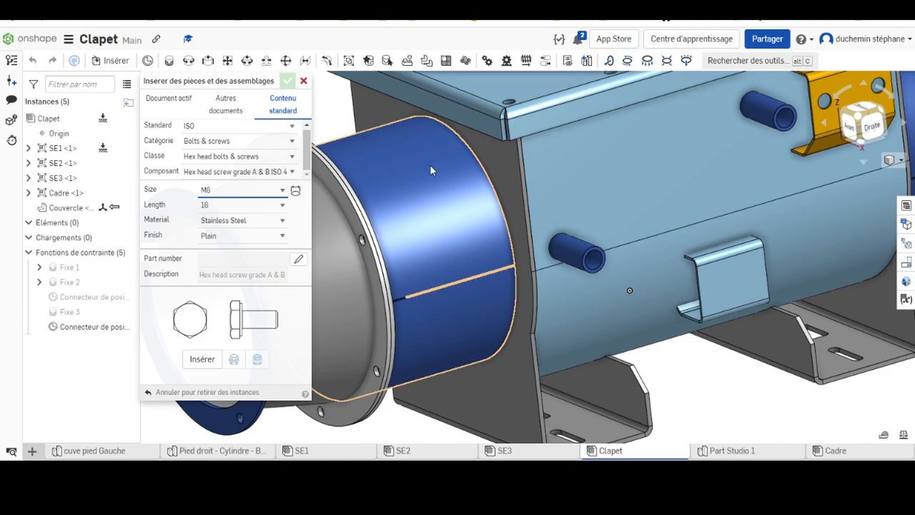
Insert an M6 hex screw into a flange hole and fix it there.
scroll(430, 164, "up", 2)
scroll(418, 163, "down", 3)
right_click_drag(442, 181, 464, 270)
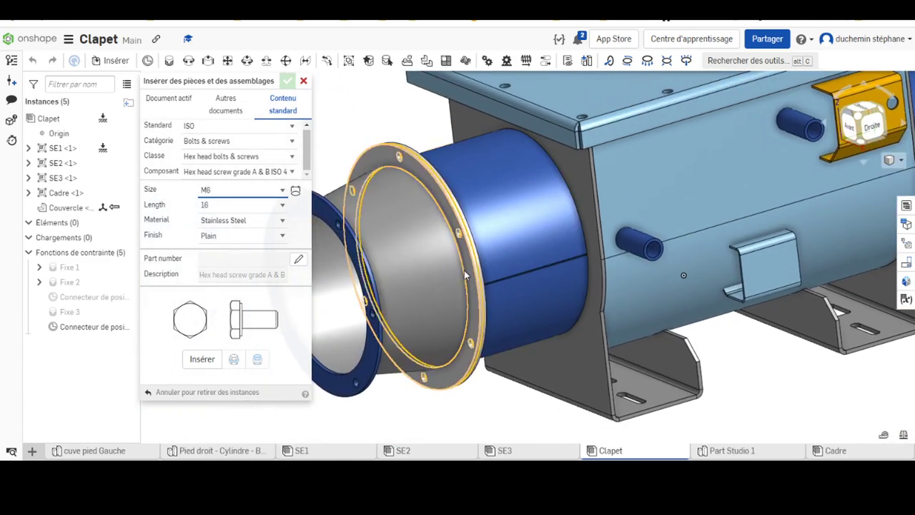
left_click(195, 364)
left_click(461, 231)
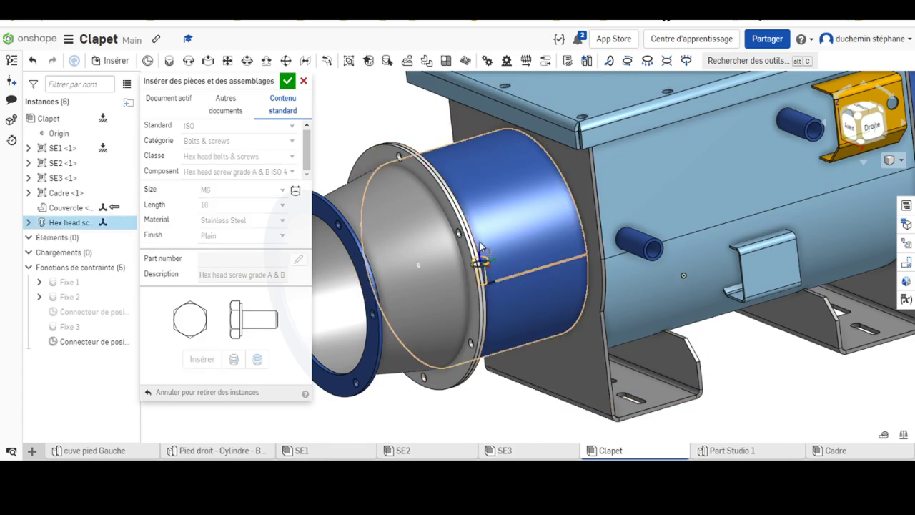
scroll(429, 236, "up", 5)
left_click(417, 215)
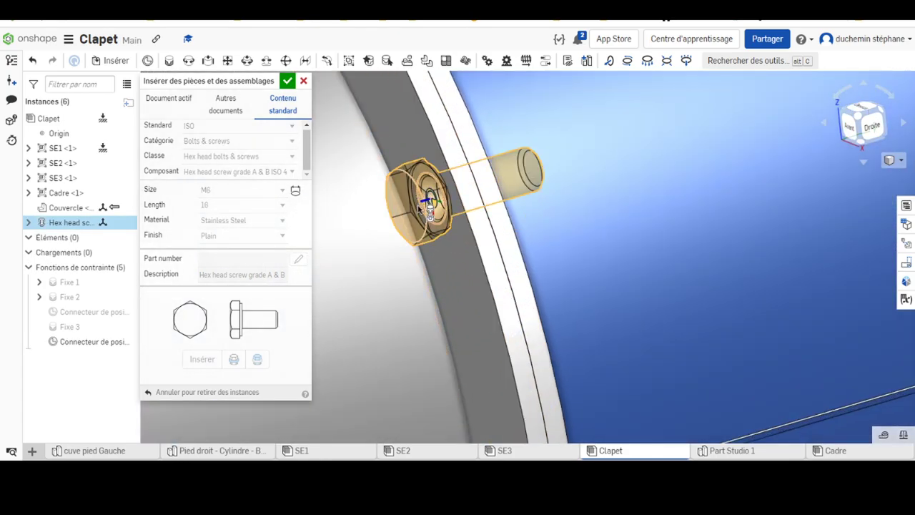
Place a second M6 hex screw in the top flange hole.
scroll(376, 131, "down", 3)
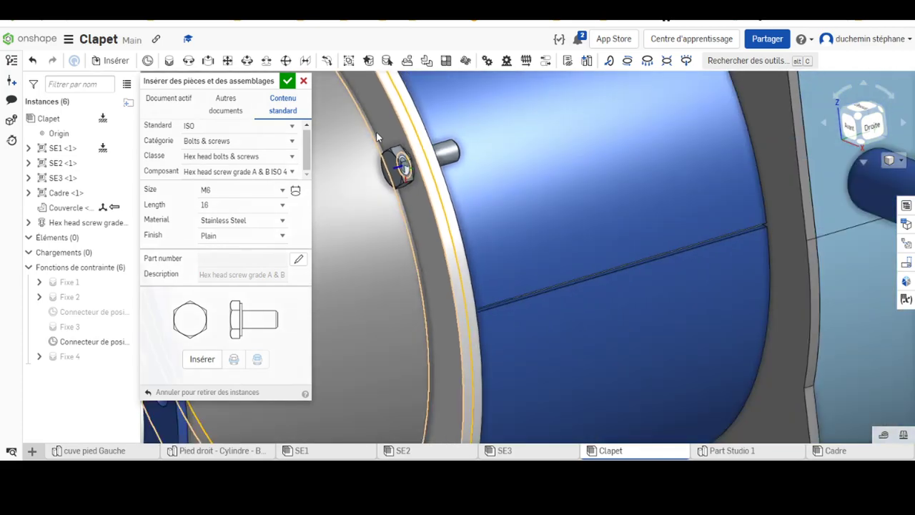
middle_click_drag(385, 120, 495, 227)
scroll(496, 228, "down", 5)
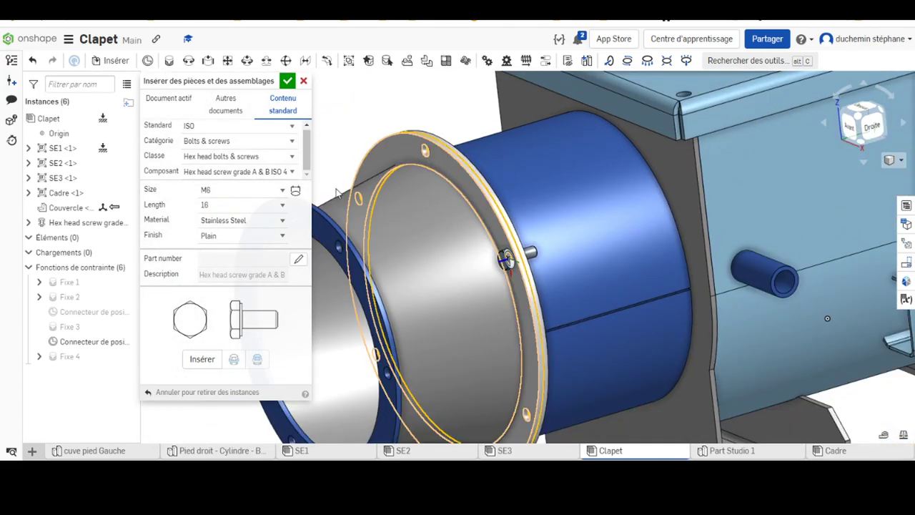
left_click(203, 359)
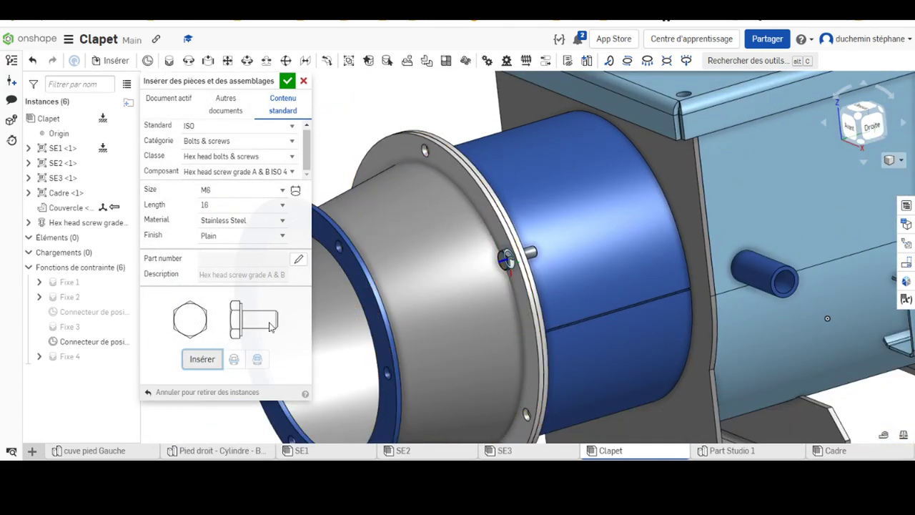
left_click(422, 151)
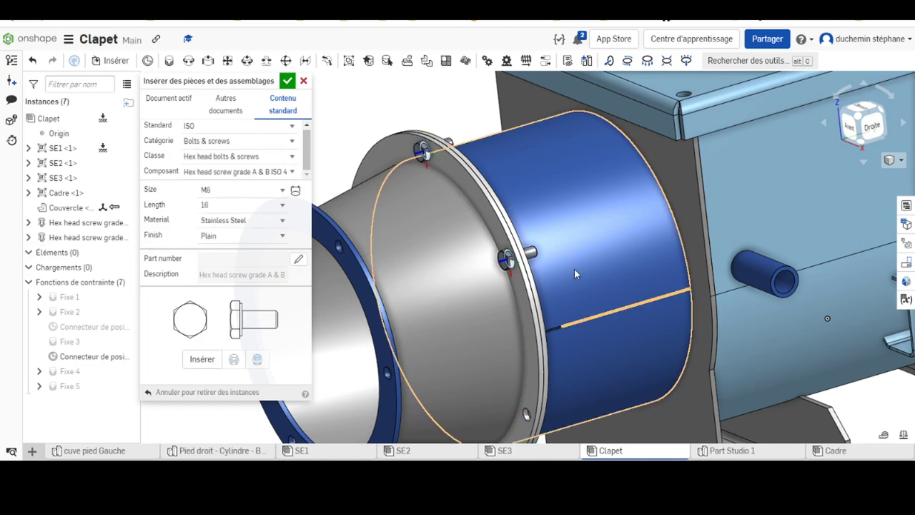
mouse_move(574, 268)
right_mouse_down()
mouse_move(571, 252)
mouse_move(526, 294)
right_mouse_up()
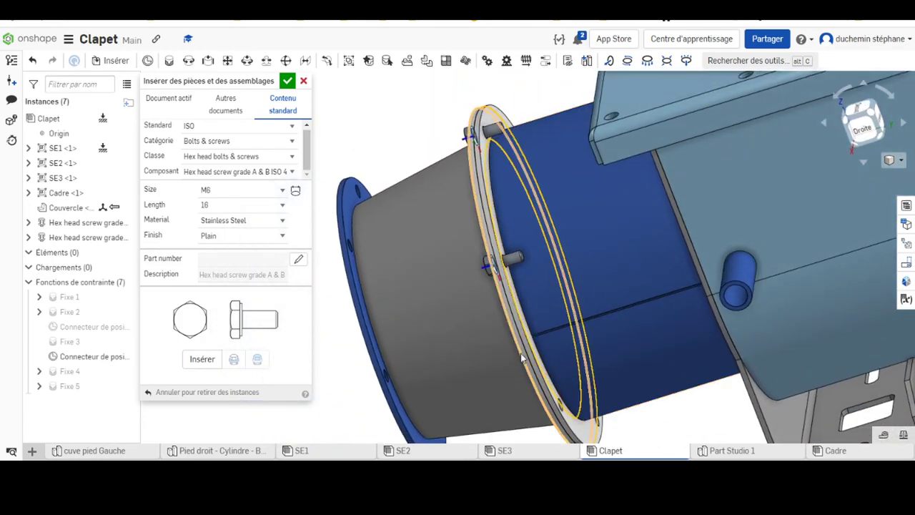
Select an ISO 7091 plain washer, normal grade C, size M6, in Stainless Steel.
right_click_drag(619, 318, 519, 208)
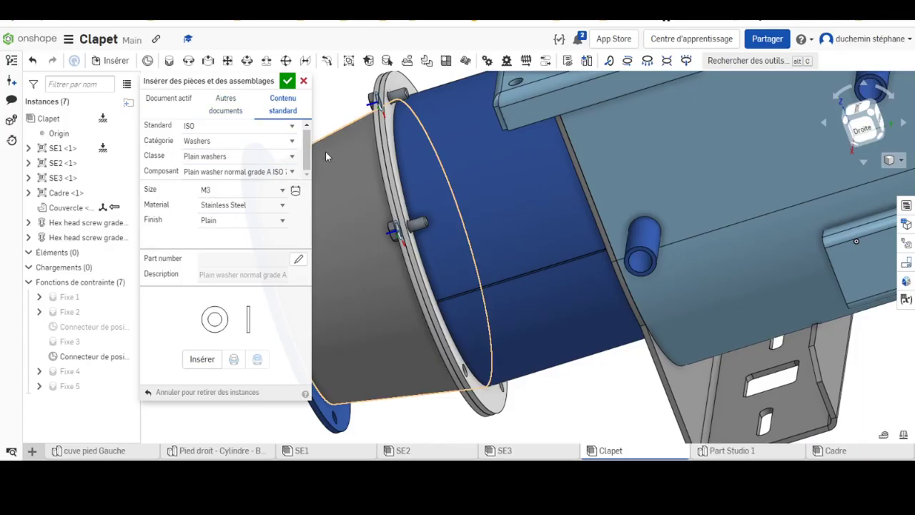
left_click(215, 143)
left_click(197, 199)
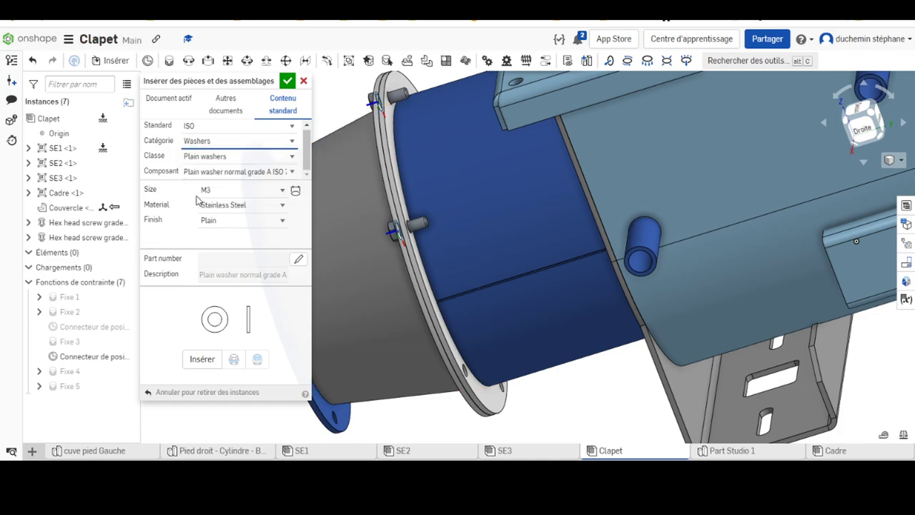
left_click(203, 157)
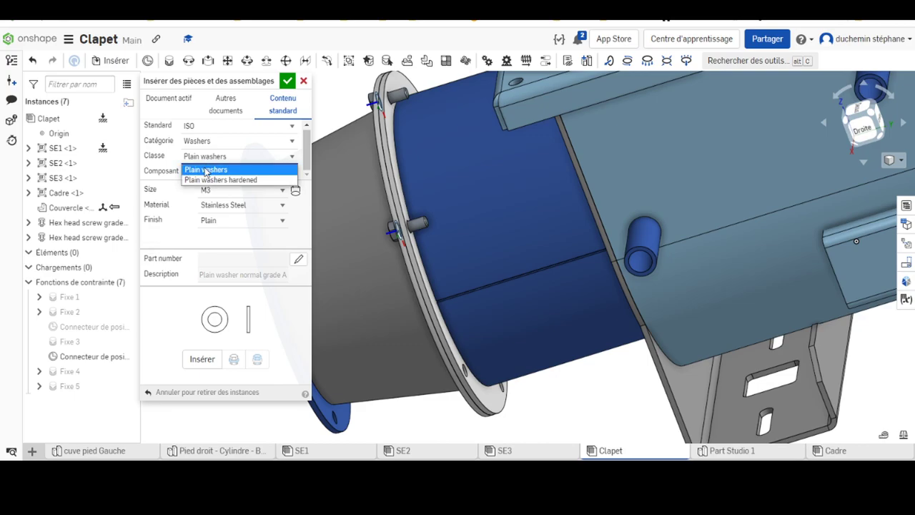
left_click(206, 170)
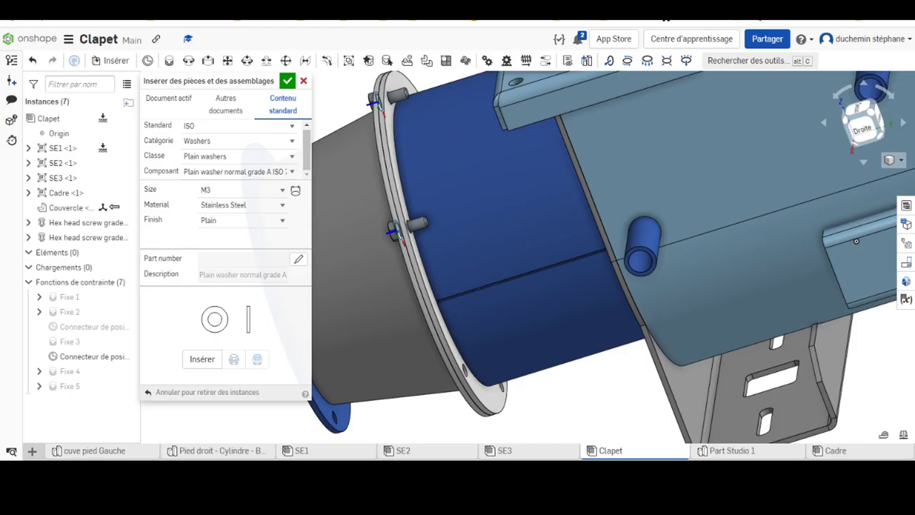
left_click(223, 176)
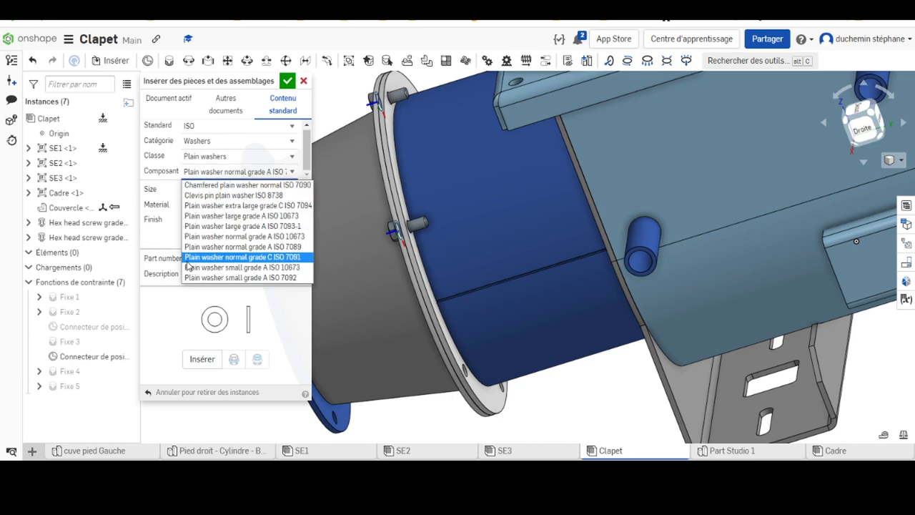
left_click(238, 249)
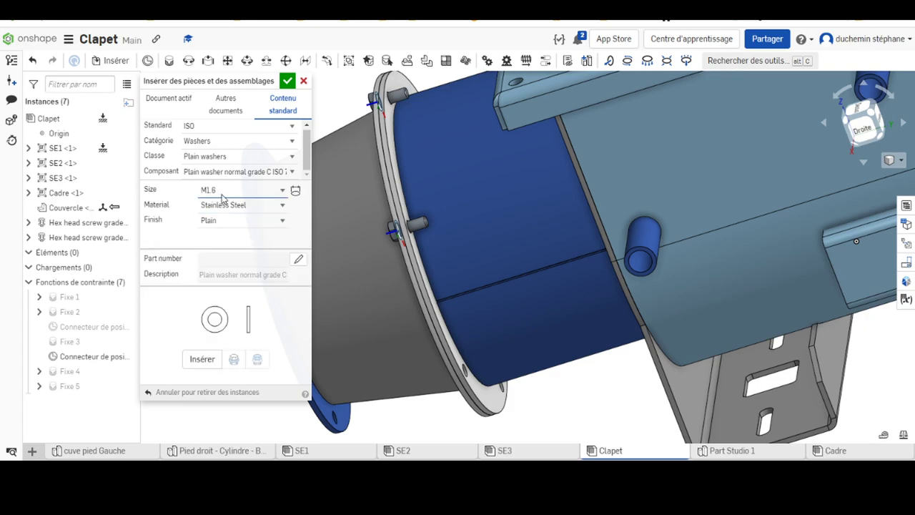
left_click(223, 195)
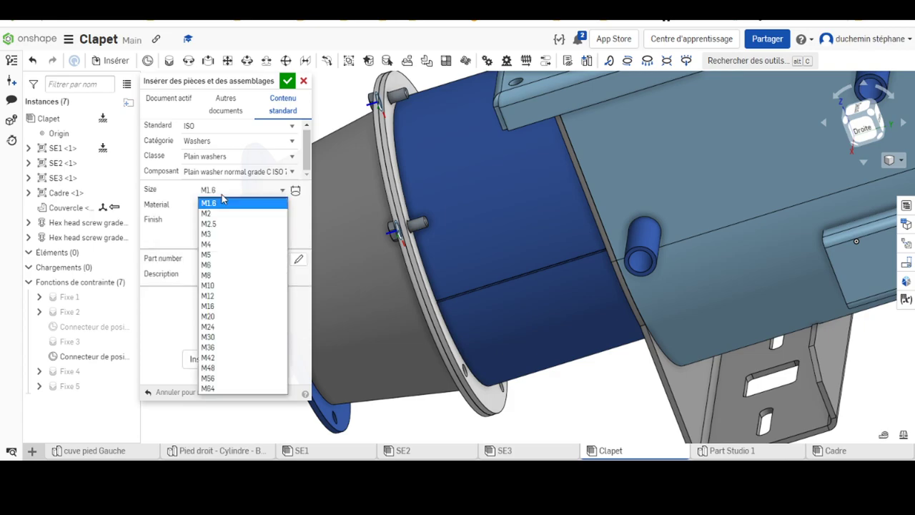
left_click(221, 265)
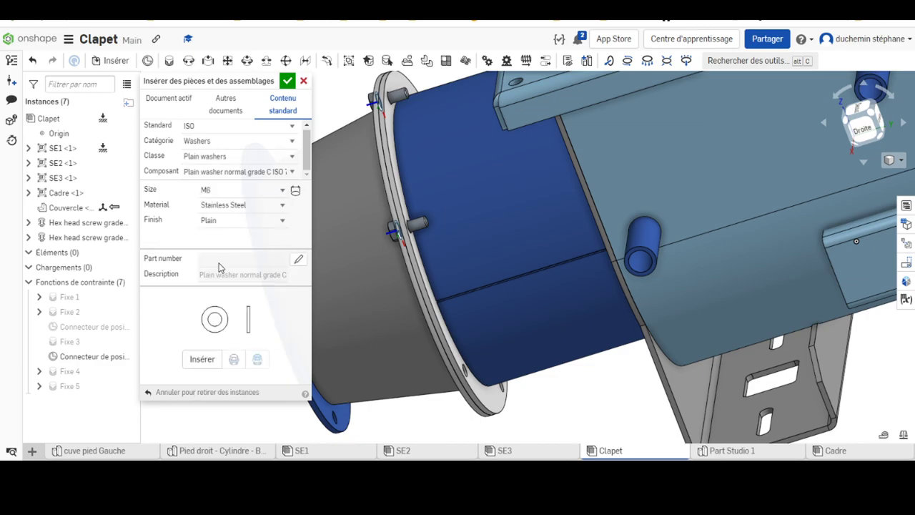
left_click(231, 209)
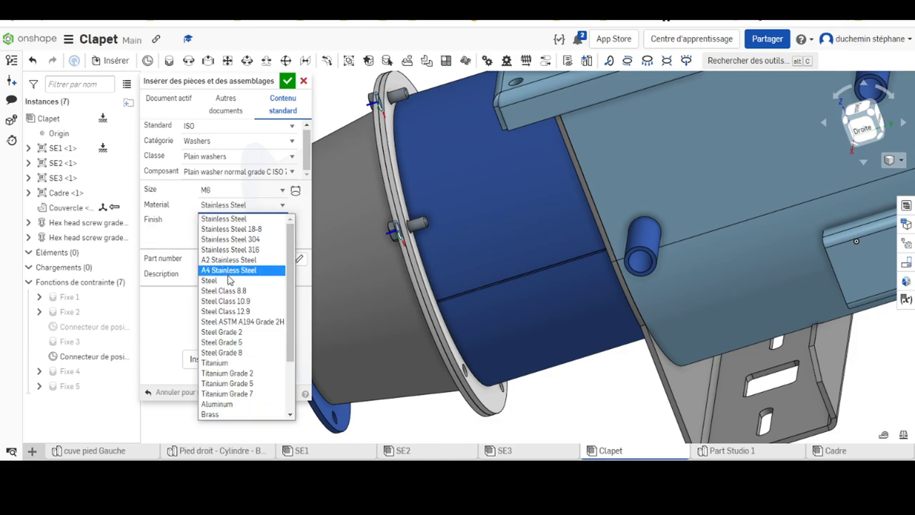
left_click(223, 219)
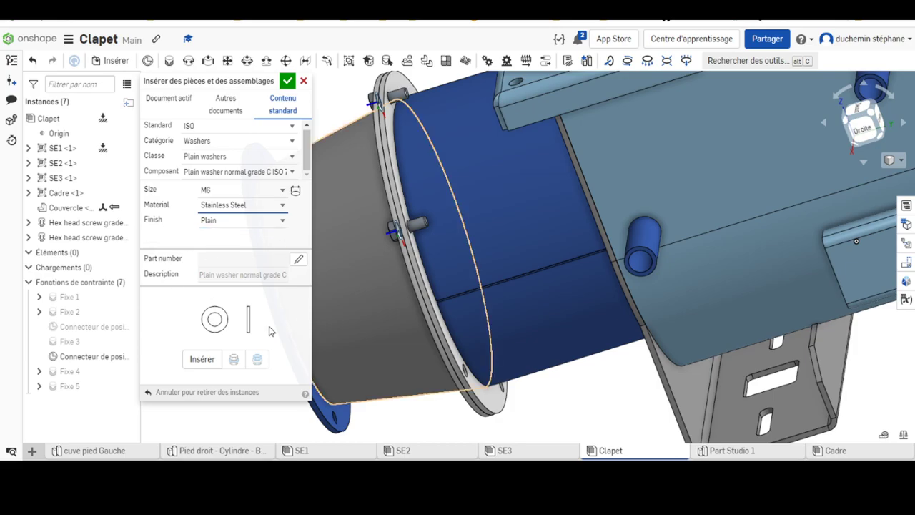
Snap the M6 plain washer onto the flange screw shank and fix it.
left_click(203, 363)
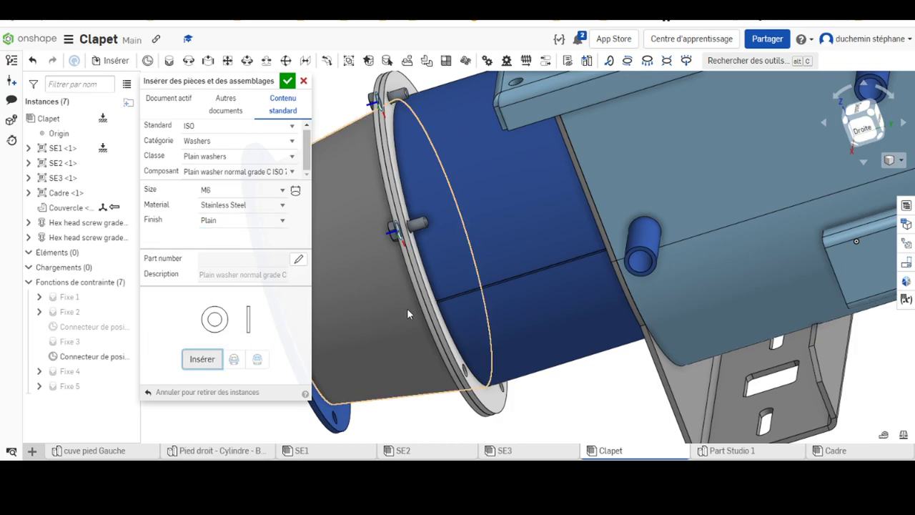
middle_click_drag(422, 269, 555, 340)
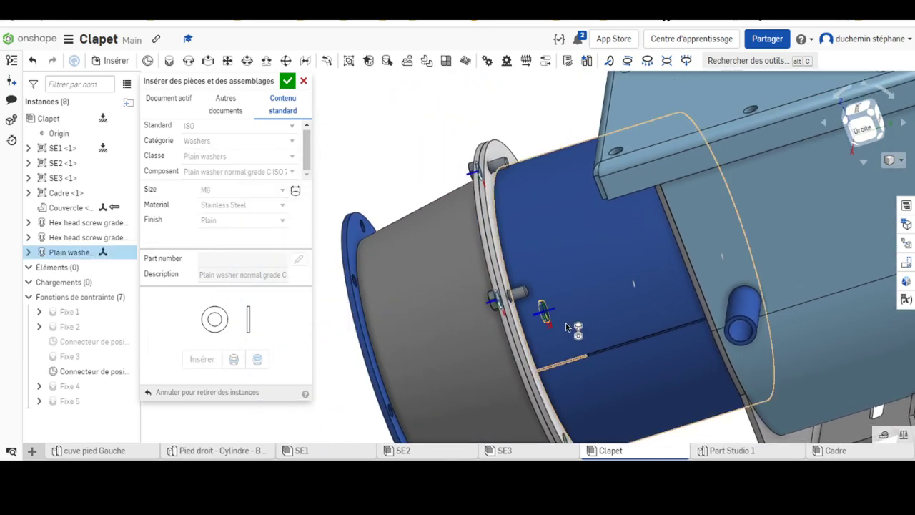
right_click_drag(557, 345, 515, 293)
scroll(513, 295, "up", 3)
scroll(514, 294, "up", 3)
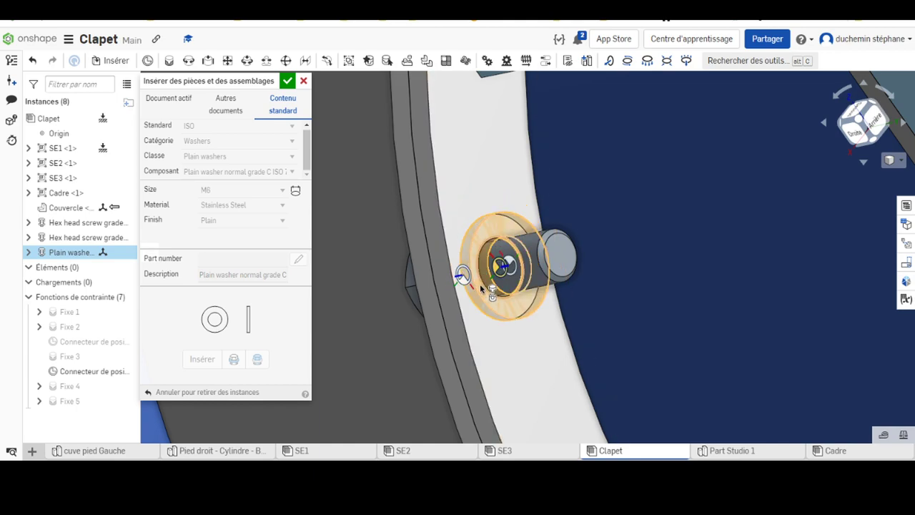
left_click(482, 283)
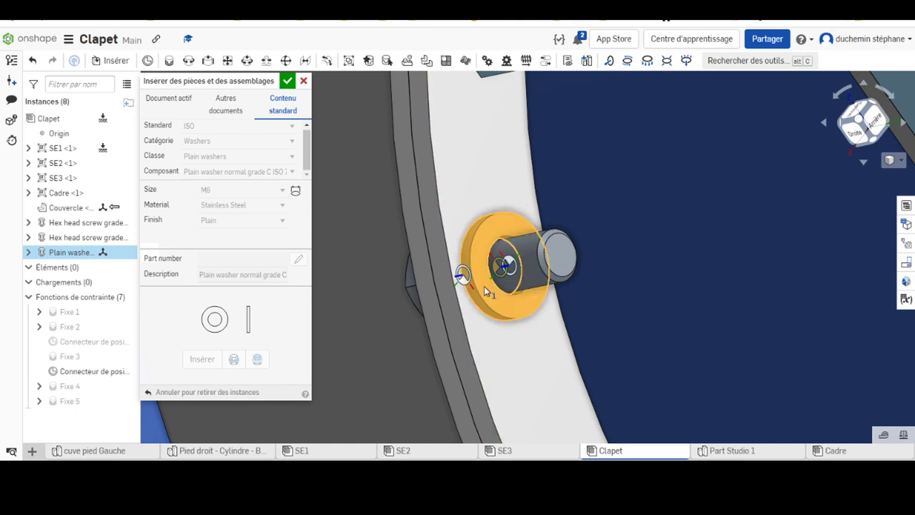
mouse_move(473, 345)
right_mouse_down()
mouse_move(557, 324)
mouse_move(446, 216)
mouse_move(498, 188)
mouse_move(484, 155)
mouse_move(451, 388)
right_mouse_up()
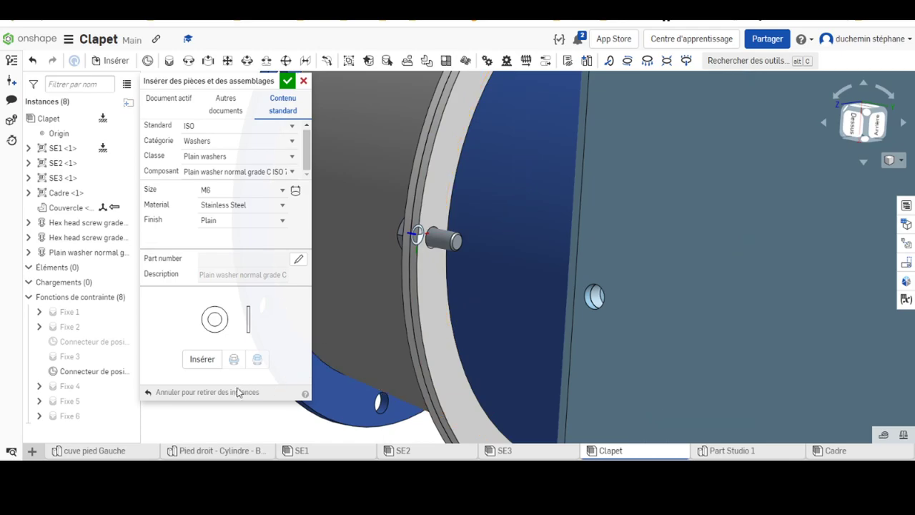
scroll(426, 247, "up", 5)
scroll(426, 246, "up", 2)
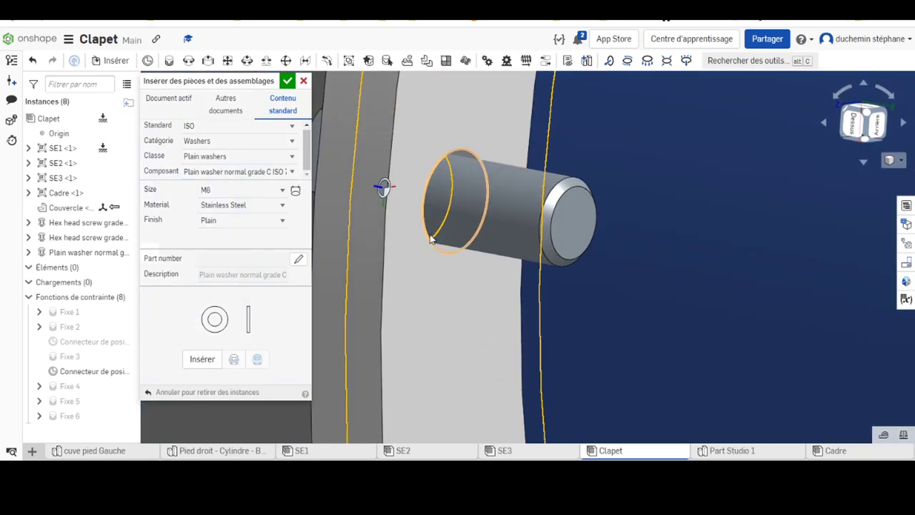
Place another M6 plain washer onto the pin's edge against the flange face.
left_click(203, 359)
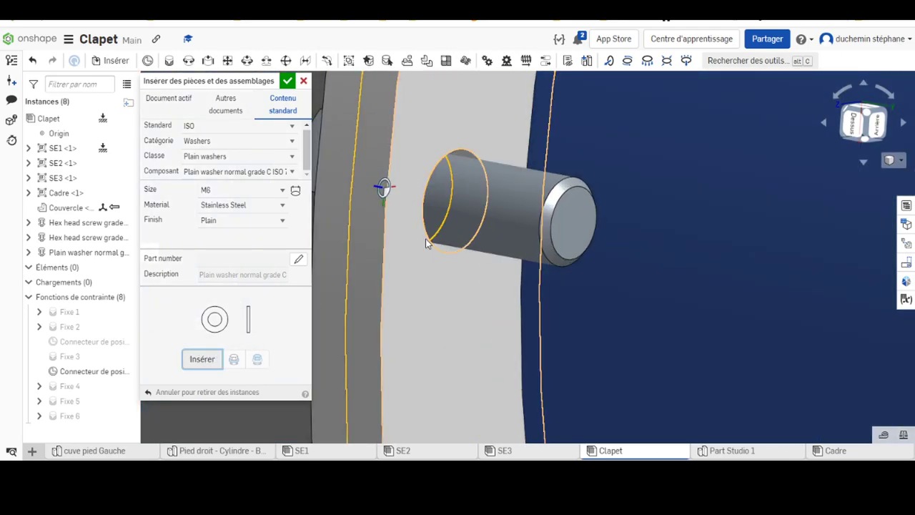
left_click(427, 243)
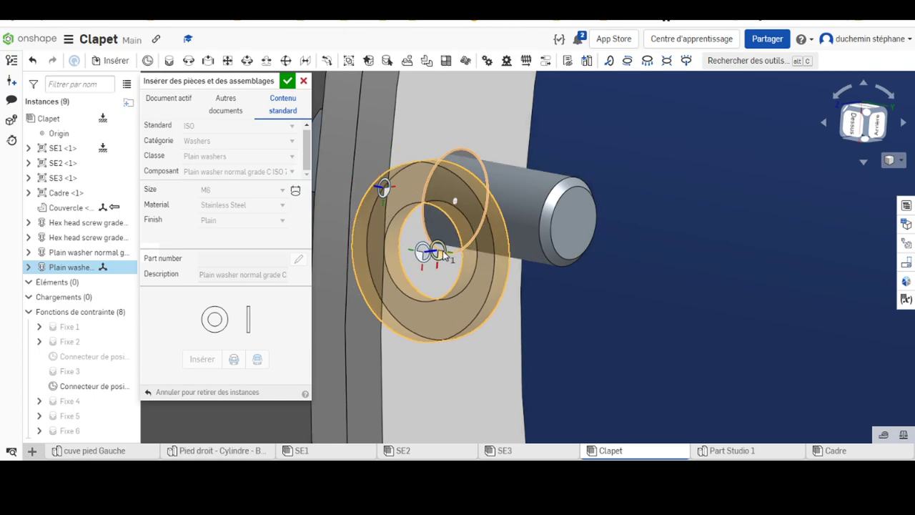
mouse_move(438, 251)
left_mouse_down()
mouse_move(484, 288)
mouse_move(449, 259)
left_mouse_up()
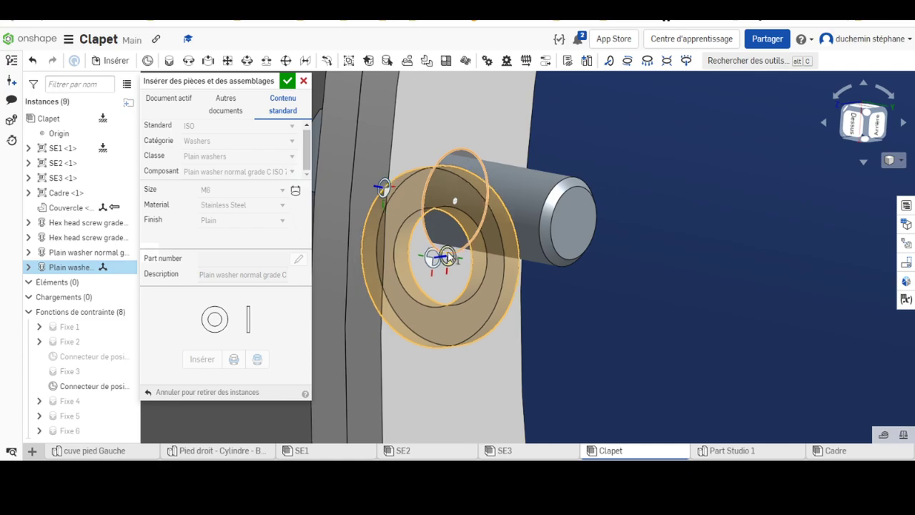
scroll(450, 258, "up", 5)
right_click_drag(471, 284, 333, 199)
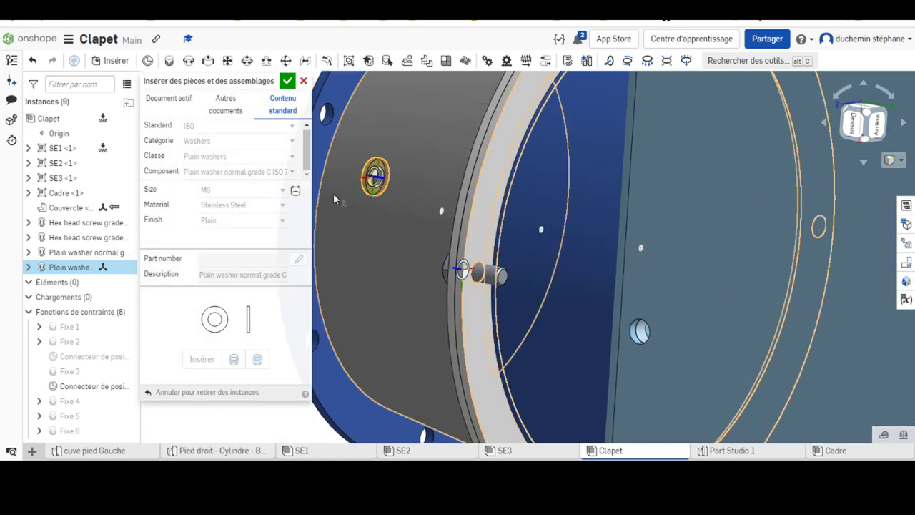
scroll(485, 272, "down", 3)
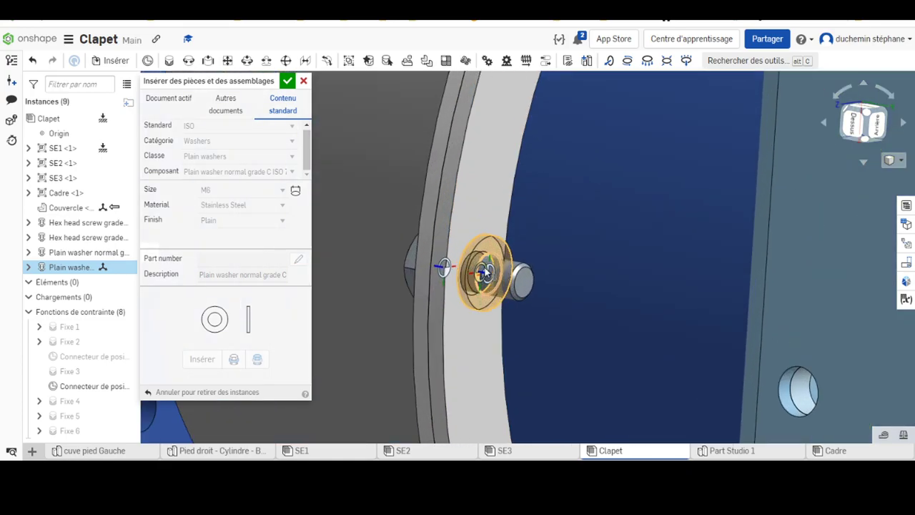
scroll(485, 272, "down", 3)
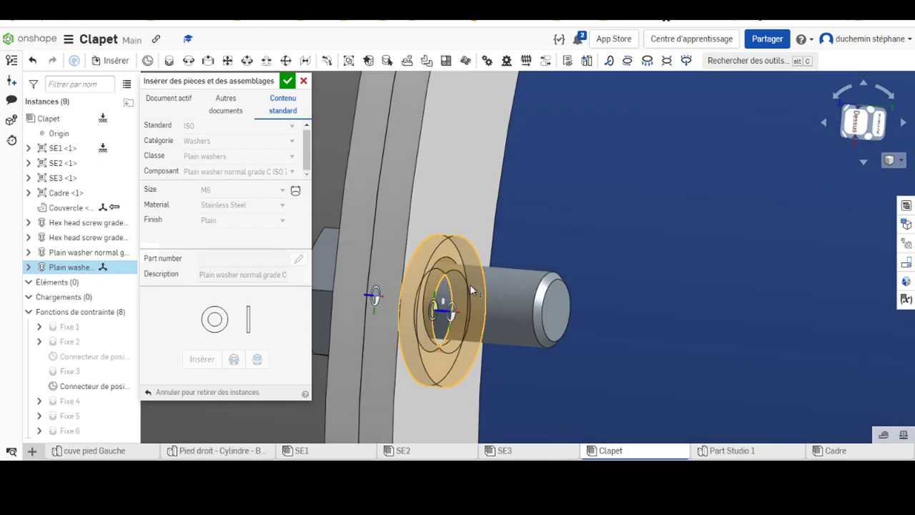
mouse_move(470, 284)
right_mouse_down()
mouse_move(481, 255)
mouse_move(446, 262)
mouse_move(470, 334)
right_mouse_up()
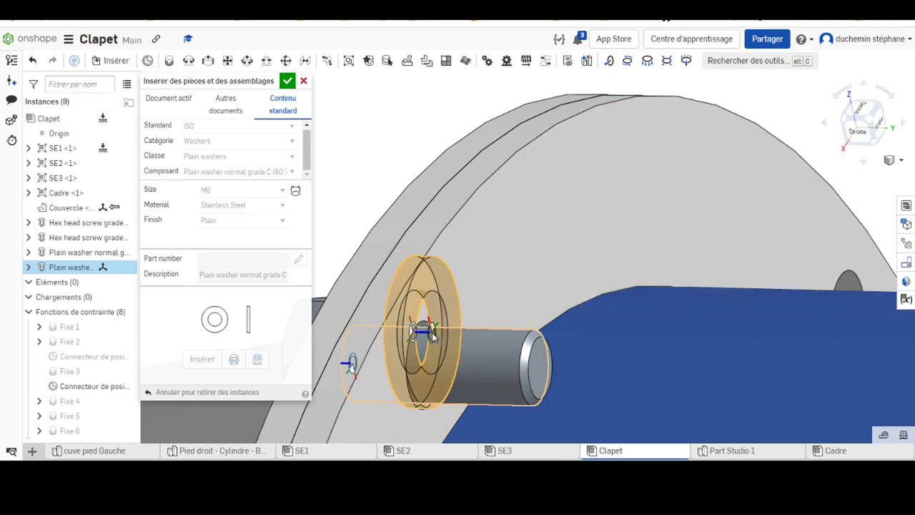
mouse_move(421, 318)
right_mouse_down()
mouse_move(429, 351)
mouse_move(432, 327)
right_mouse_up()
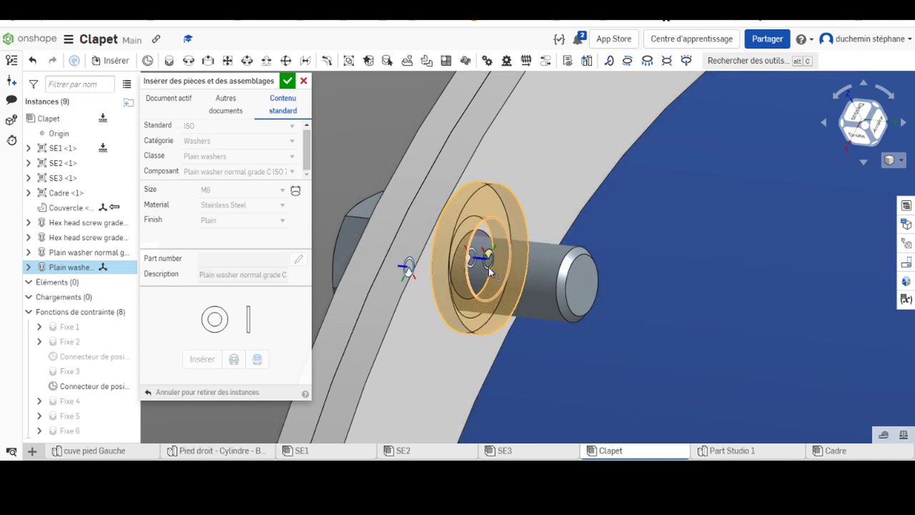
left_click(488, 270)
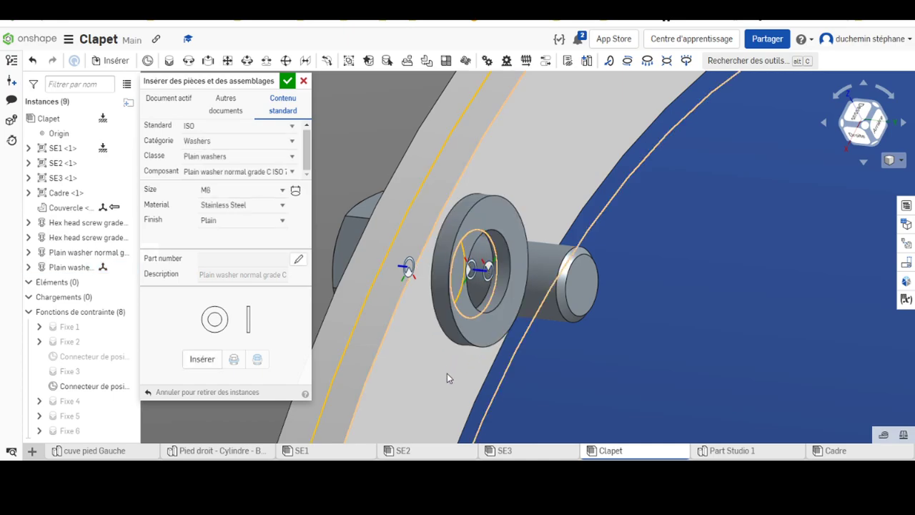
Select the placed washer and open its context menu to inspect it.
mouse_move(433, 341)
right_mouse_down()
mouse_move(440, 350)
mouse_move(491, 292)
right_mouse_up()
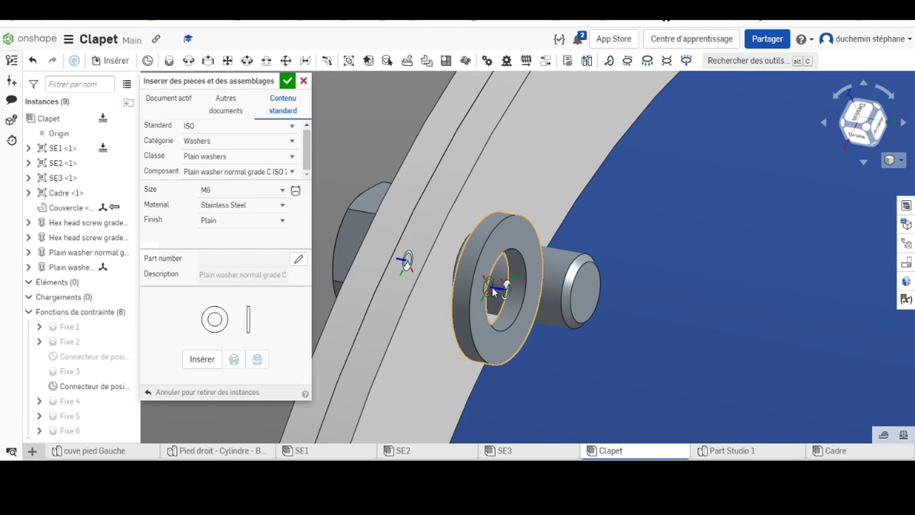
left_click(492, 292)
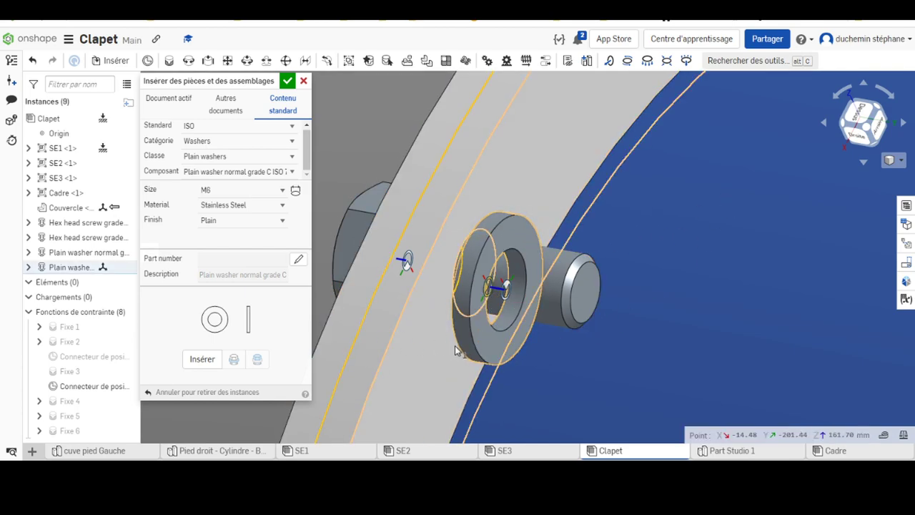
left_click(486, 348)
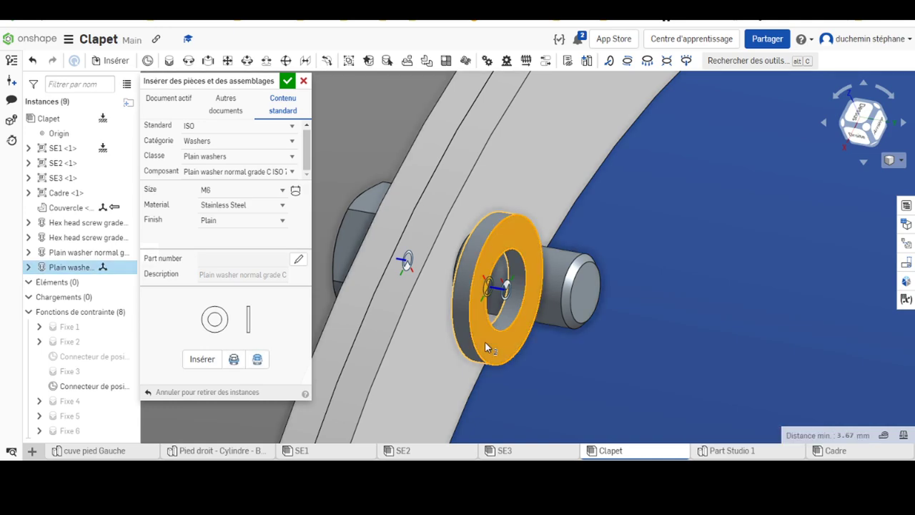
right_click(479, 336)
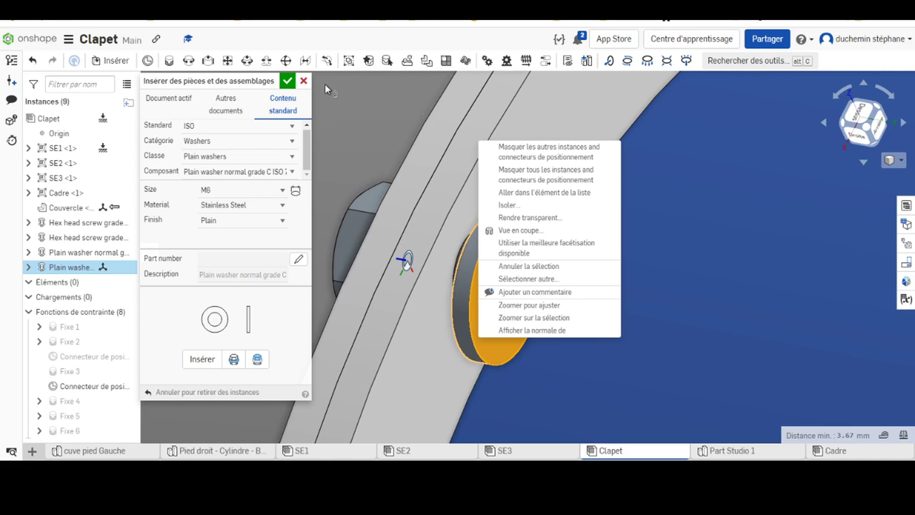
left_click(304, 83)
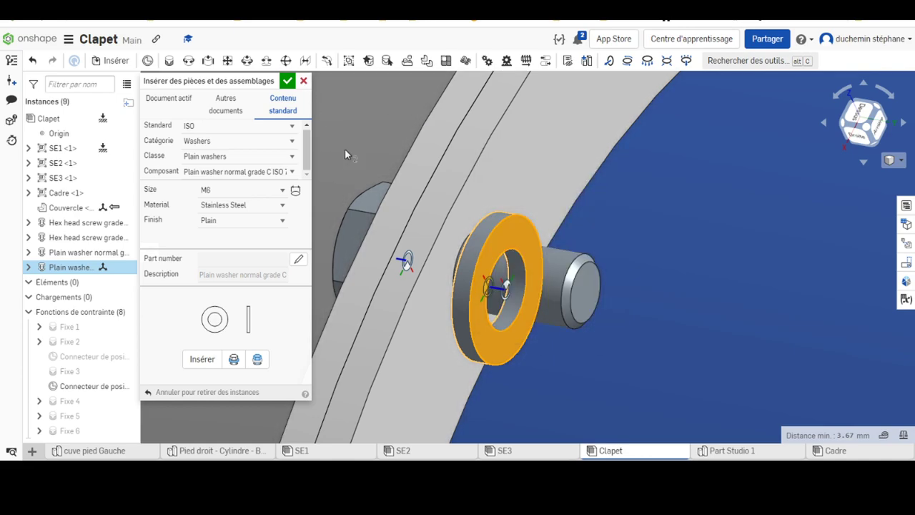
left_click(498, 238)
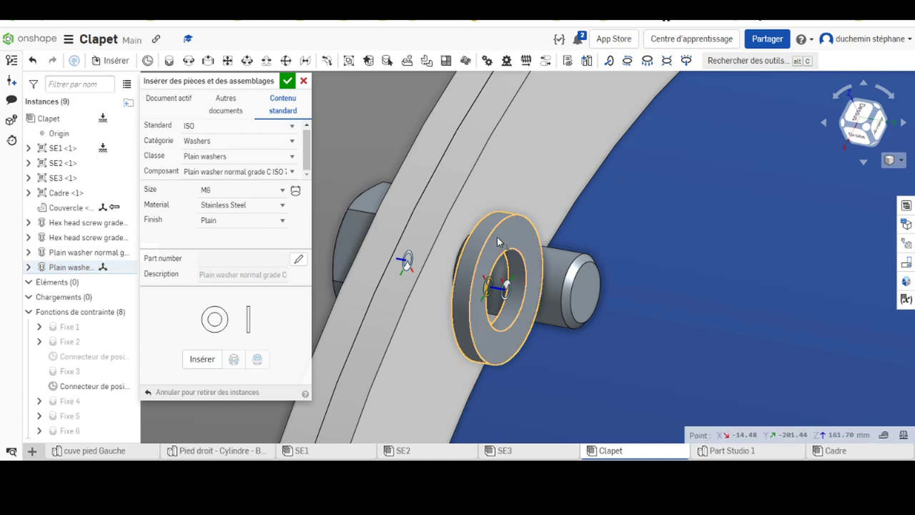
right_click(499, 242)
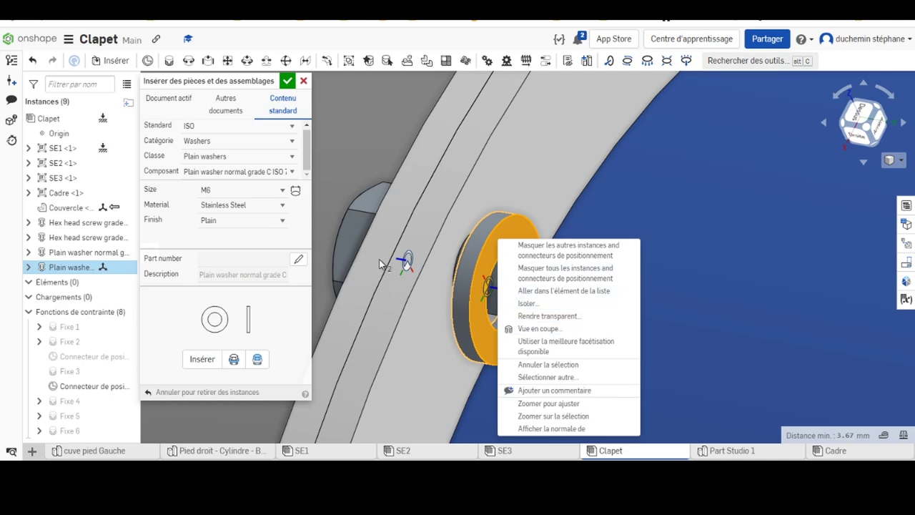
right_click_drag(381, 264, 441, 295)
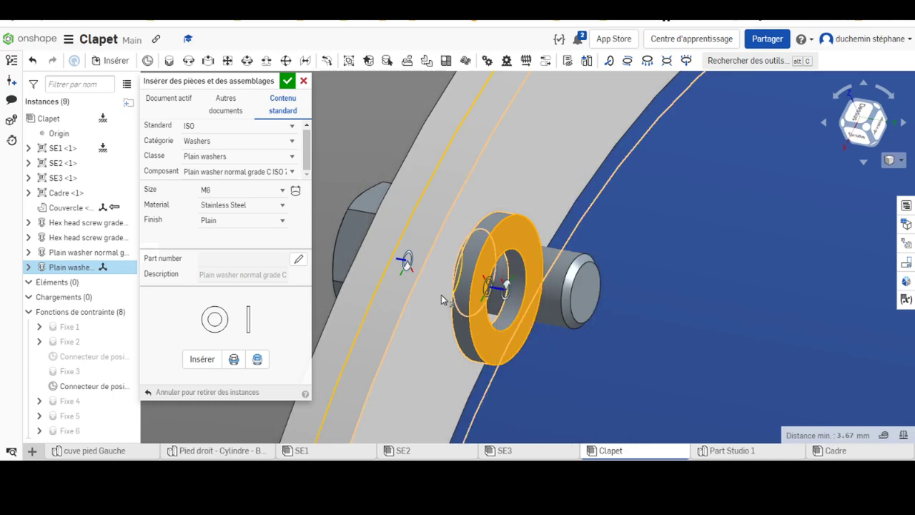
Delete the three extra washers stacked on the pin, leaving eight instances.
left_click(233, 360)
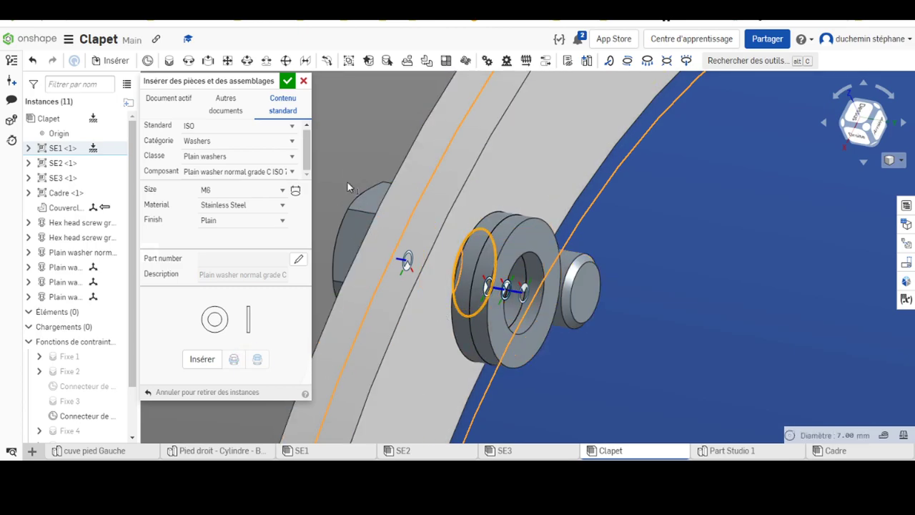
left_click(304, 83)
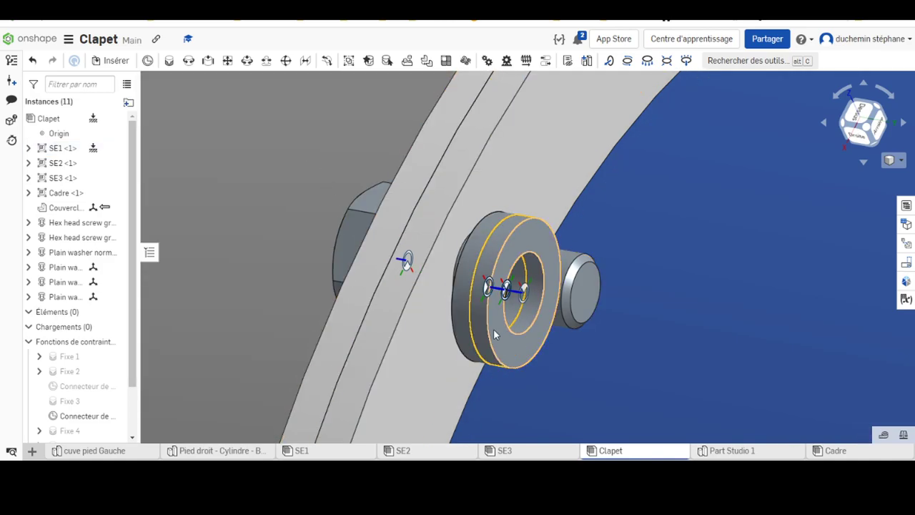
left_click(494, 332)
key("Delete")
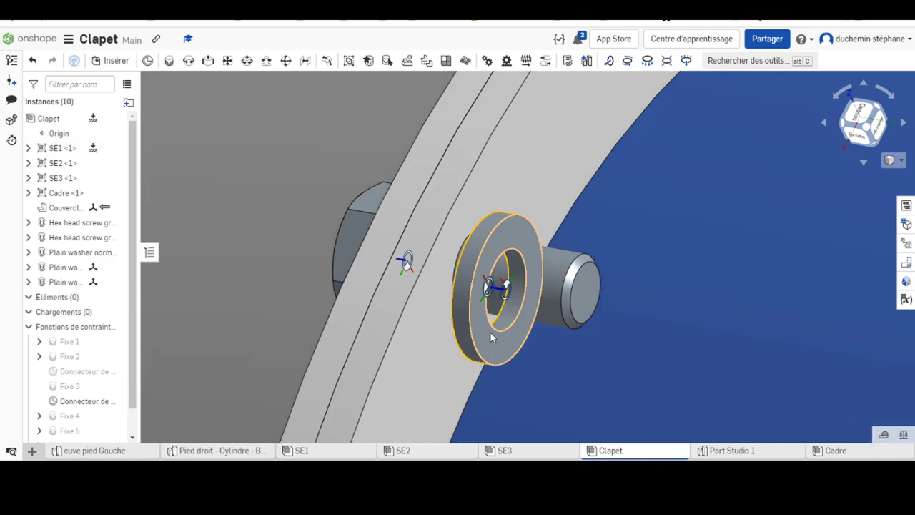
left_click(490, 333)
key("Delete")
left_click(486, 331)
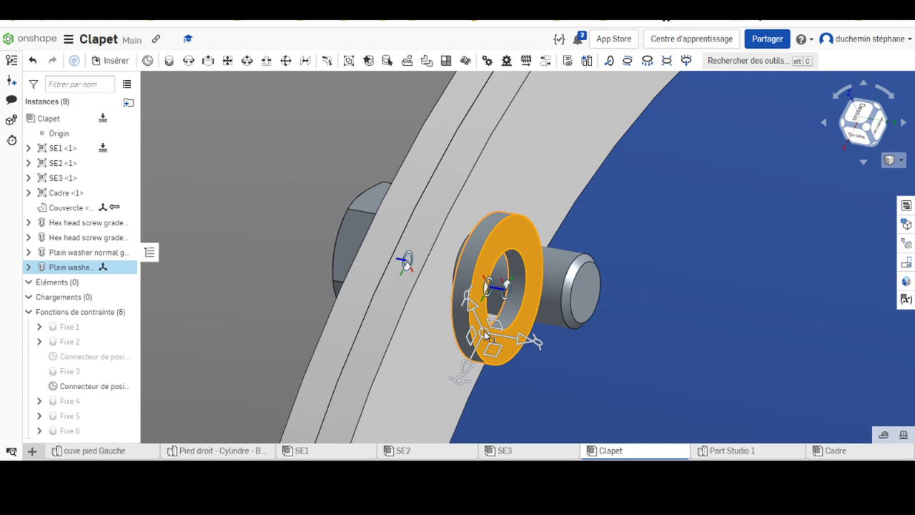
key("Delete")
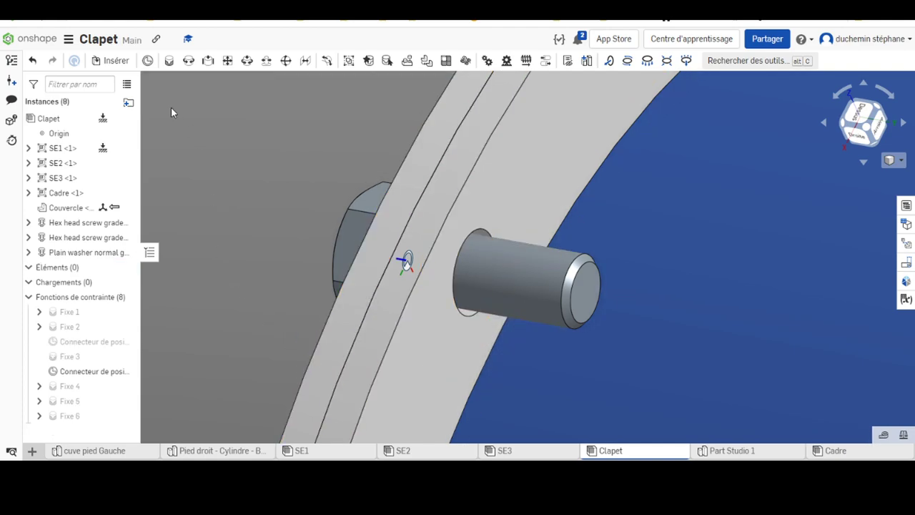
left_click(145, 61)
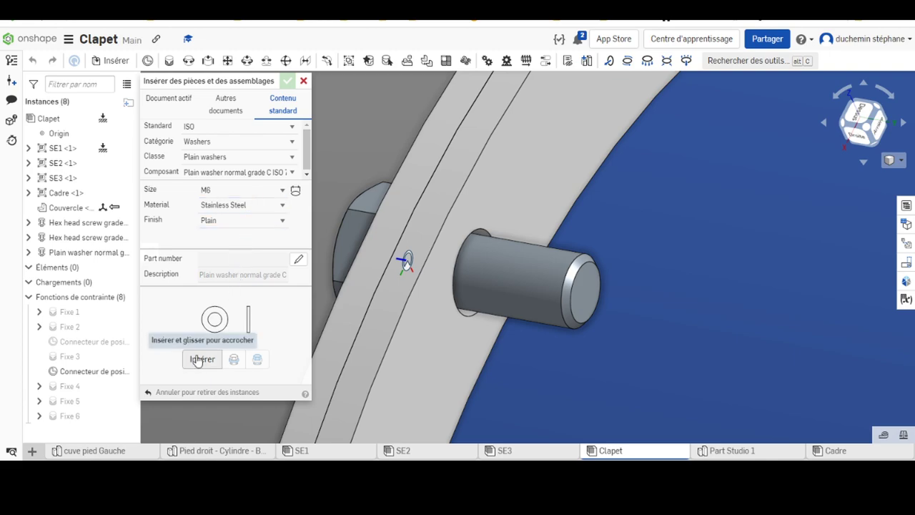
Seat a new M6 plain washer against the flange on the screw and finish inserting.
left_click(200, 359)
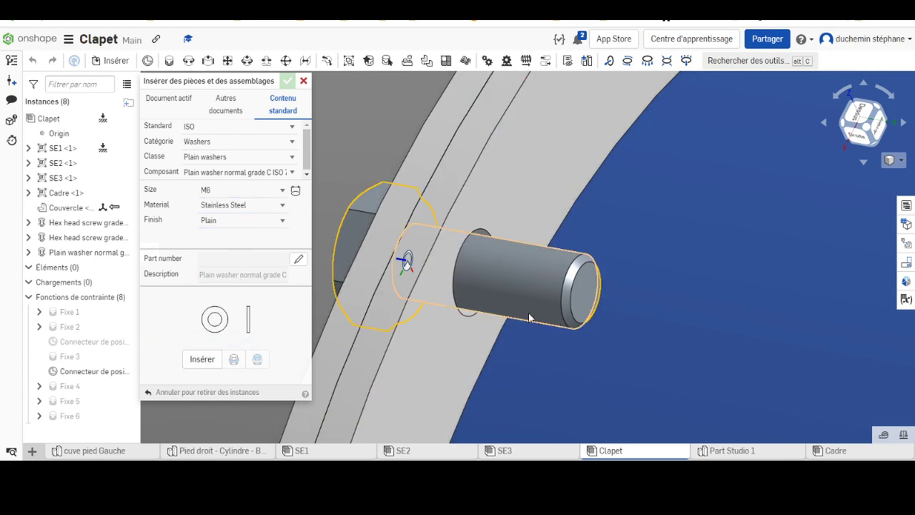
left_click(450, 336)
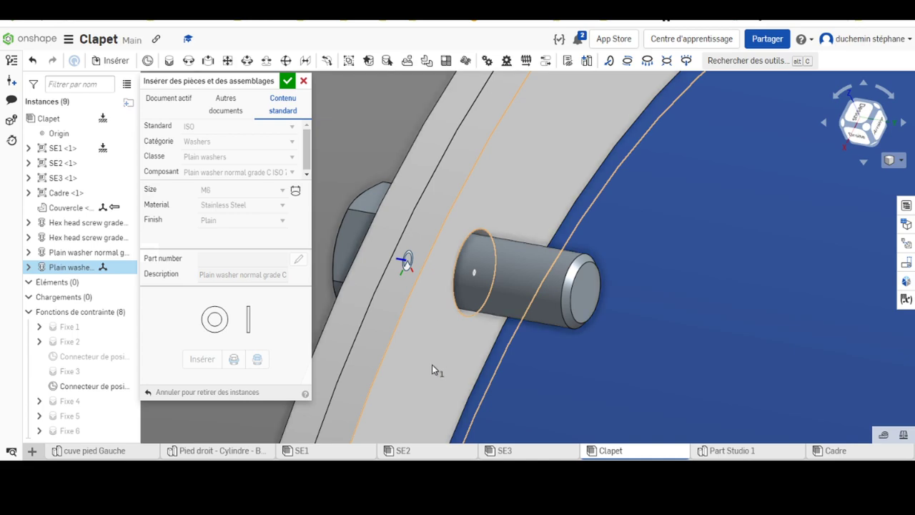
left_click(637, 302)
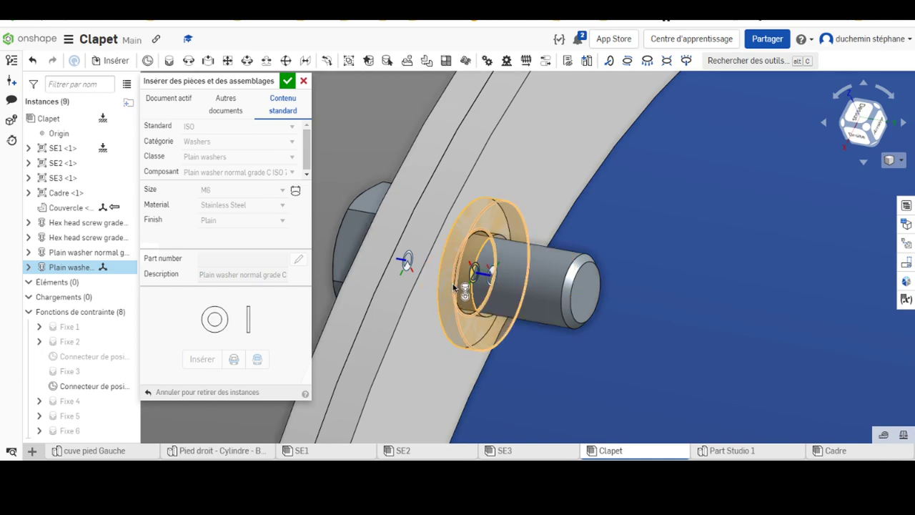
left_click(454, 286)
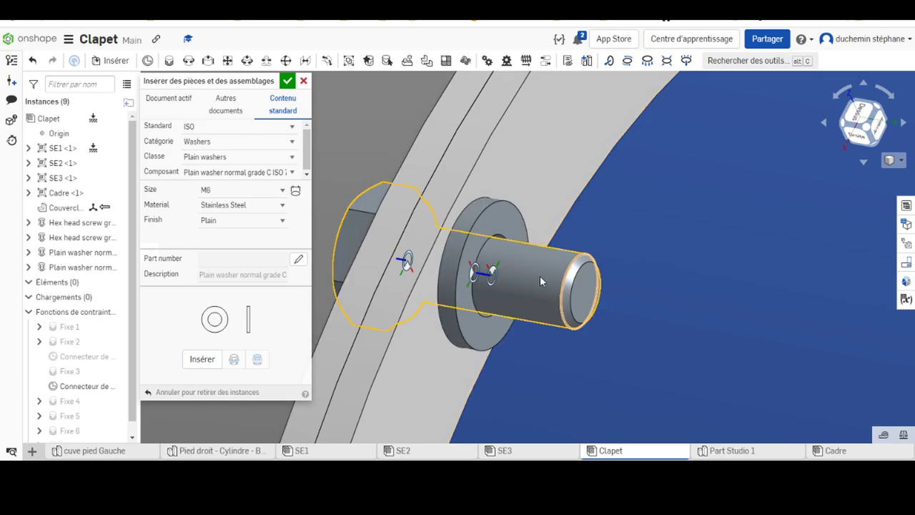
scroll(365, 179, "down", 3)
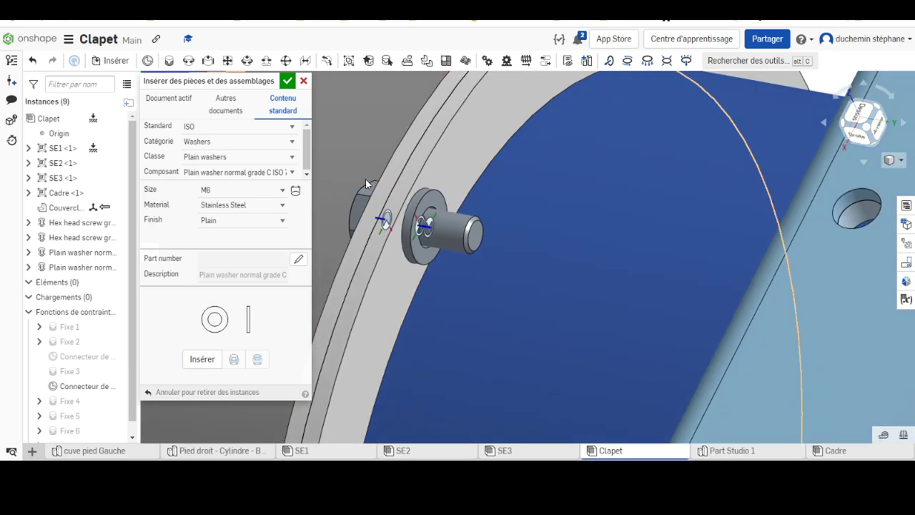
left_click(288, 85)
Glance at the PDF drawing's parts list and return to the Onshape assembly.
scroll(377, 253, "up", 3)
scroll(433, 273, "down", 5)
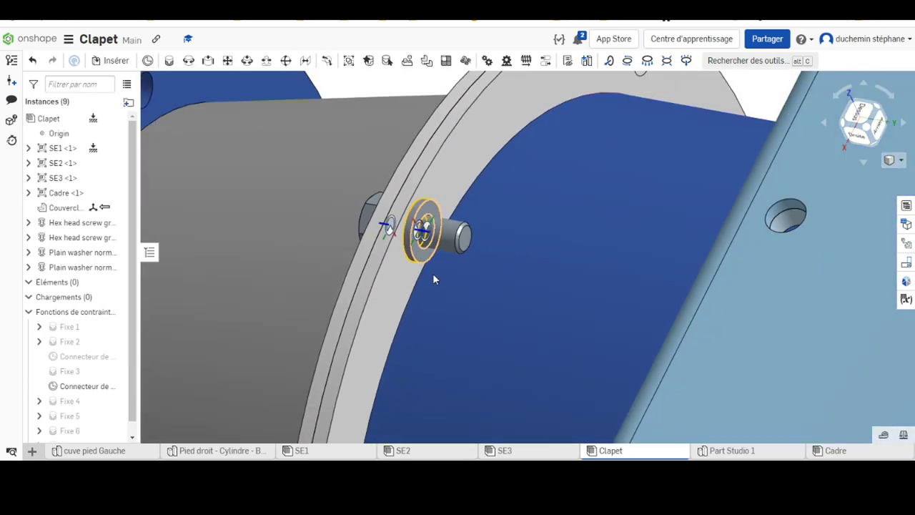
scroll(456, 285, "down", 2)
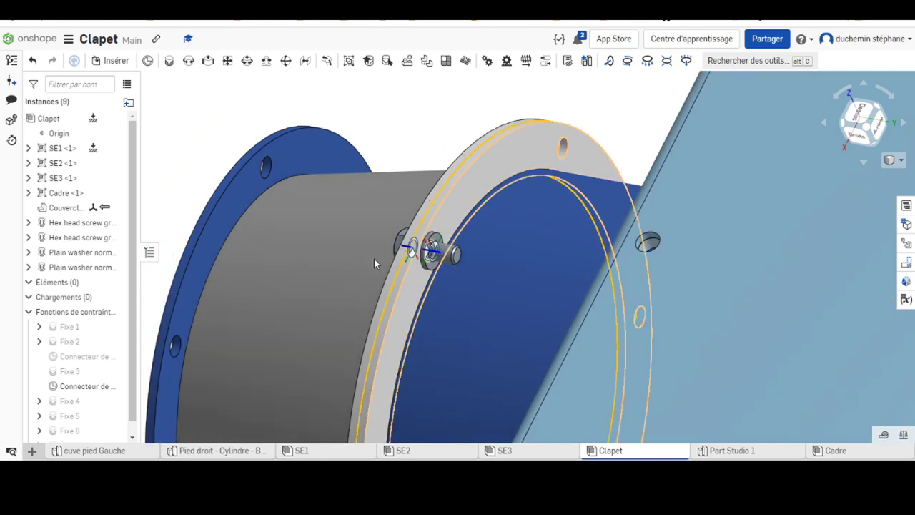
key("alt+Tab")
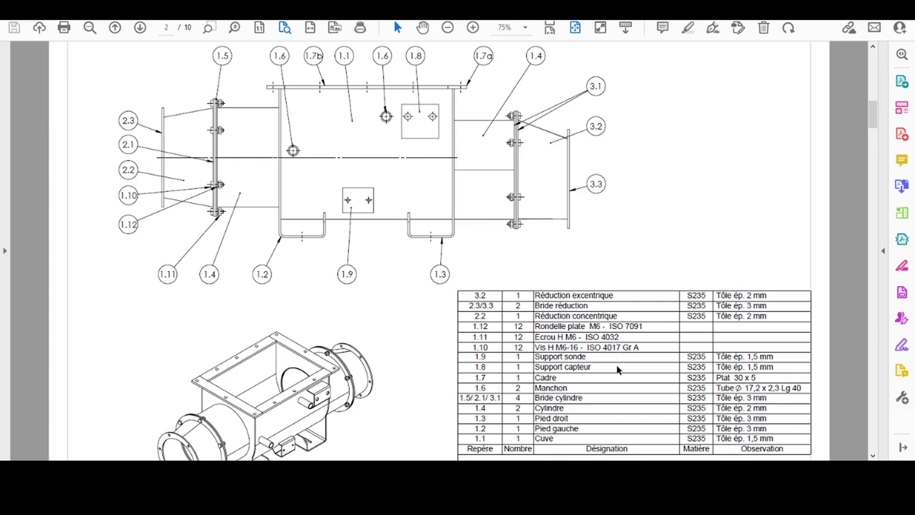
key("alt+Tab")
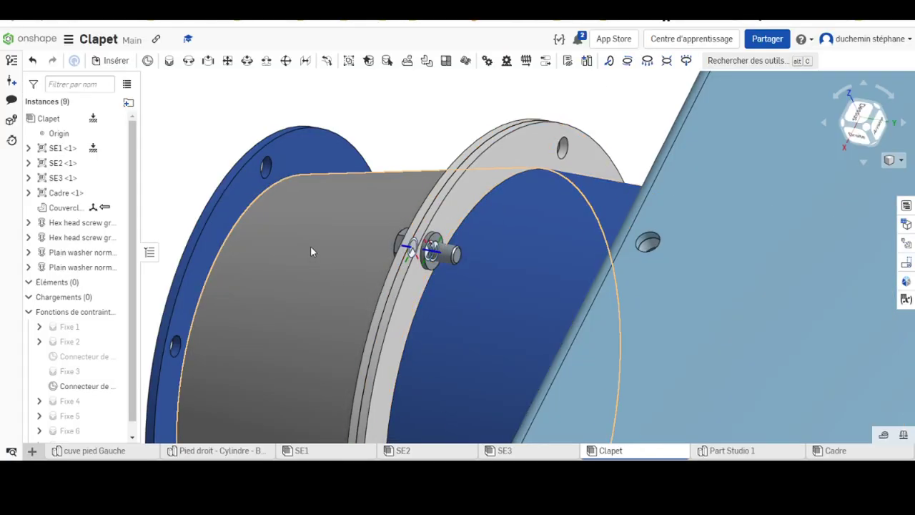
Switch the standard part to the Nuts category with size M6.
left_click(111, 62)
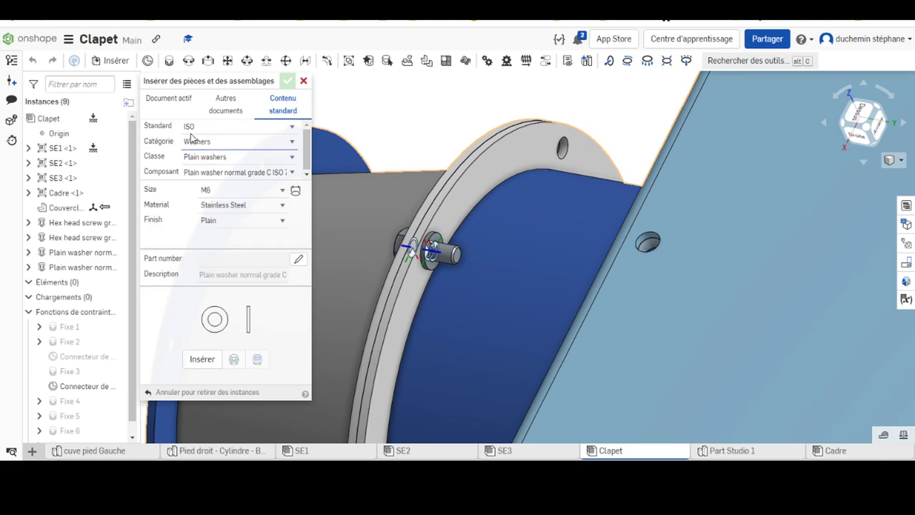
left_click(196, 141)
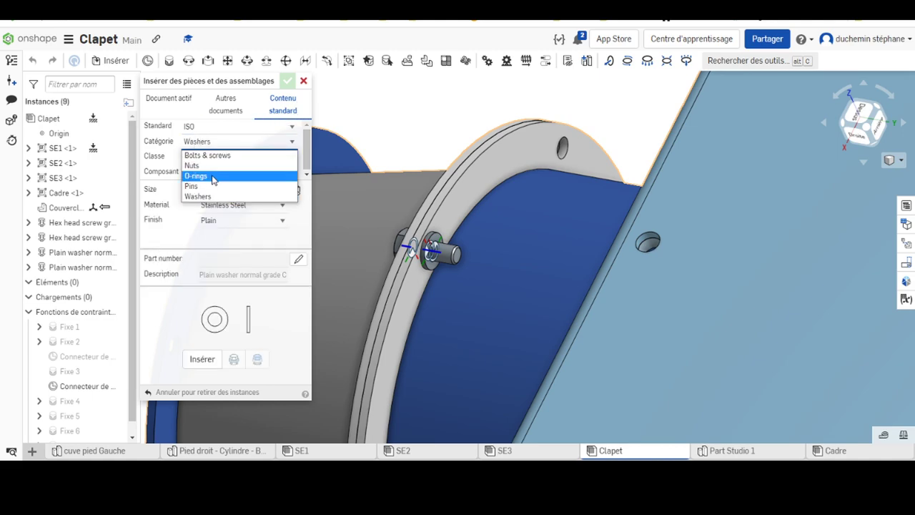
left_click(197, 166)
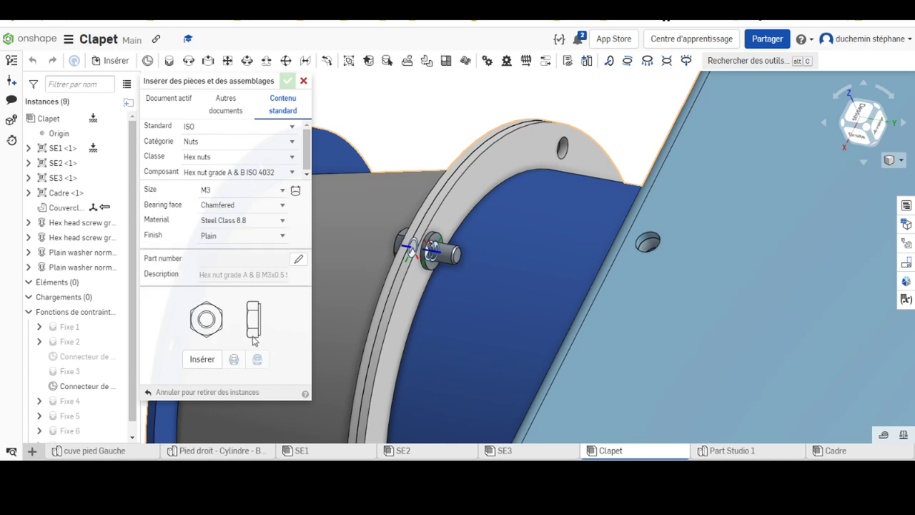
left_click(209, 190)
left_click(231, 265)
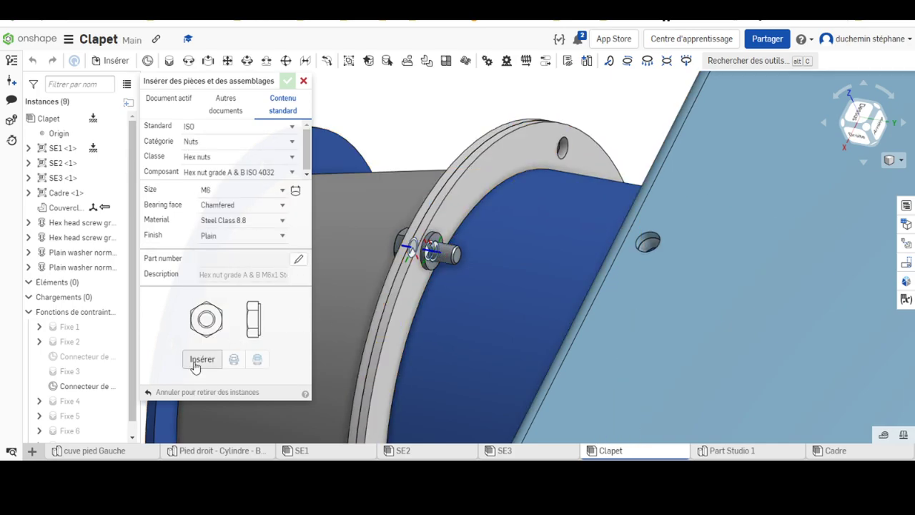
Snap an M6 hex nut onto the first screw against its washer.
left_click(195, 363)
scroll(445, 263, "up", 2)
scroll(445, 265, "up", 3)
scroll(444, 264, "up", 2)
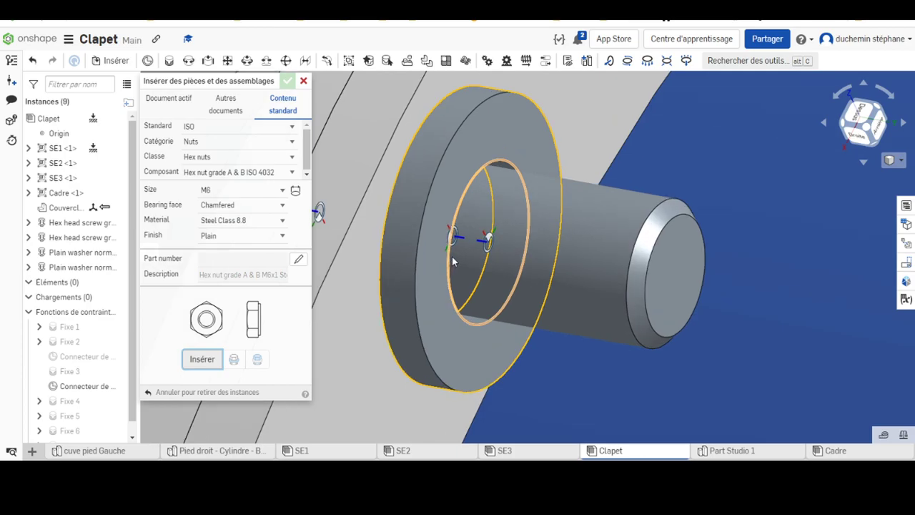
left_click(451, 255)
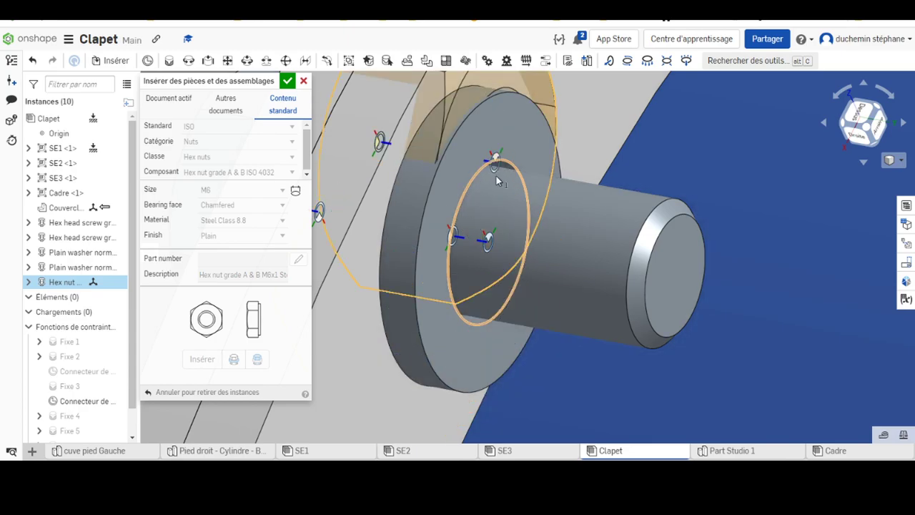
left_click(491, 247)
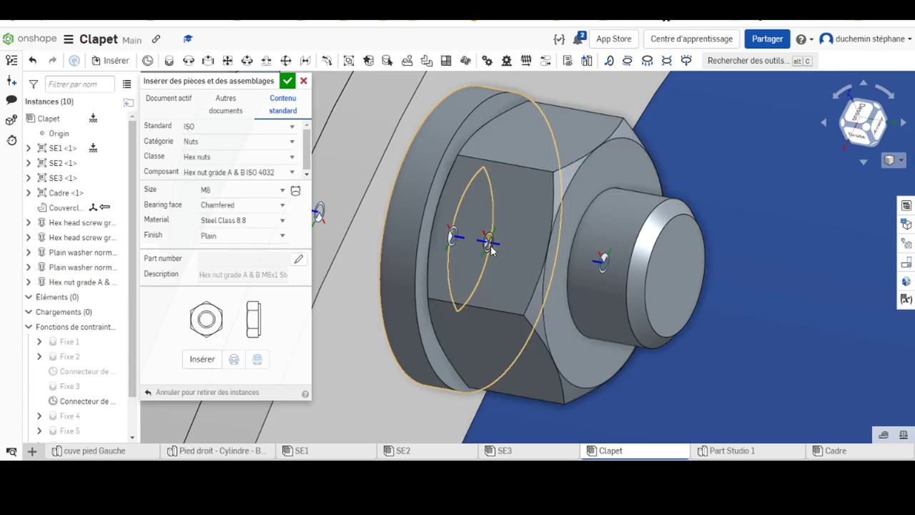
scroll(504, 245, "down", 3)
scroll(508, 245, "down", 2)
mouse_move(492, 292)
right_mouse_down()
mouse_move(514, 289)
mouse_move(532, 279)
mouse_move(531, 267)
mouse_move(512, 286)
right_mouse_up()
scroll(512, 286, "up", 2)
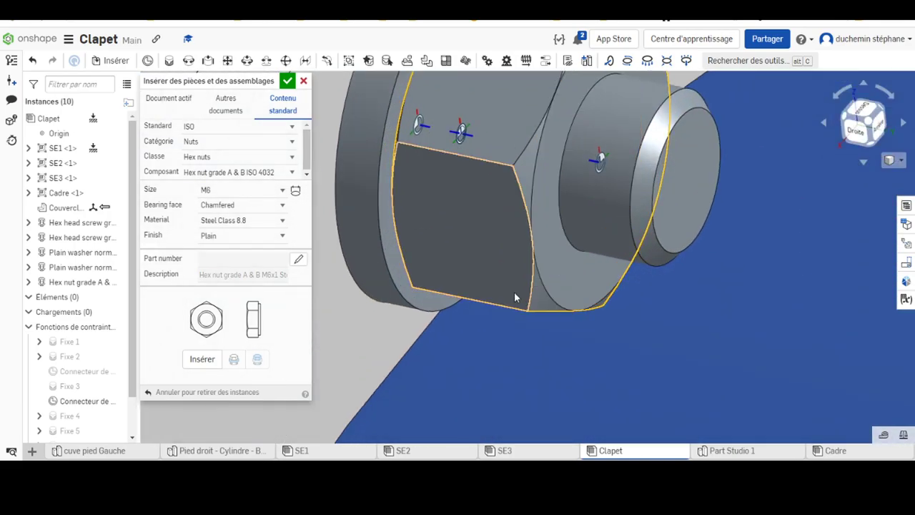
scroll(514, 292, "down", 4)
mouse_move(586, 286)
right_mouse_down()
mouse_move(560, 370)
mouse_move(562, 237)
mouse_move(343, 319)
right_mouse_up()
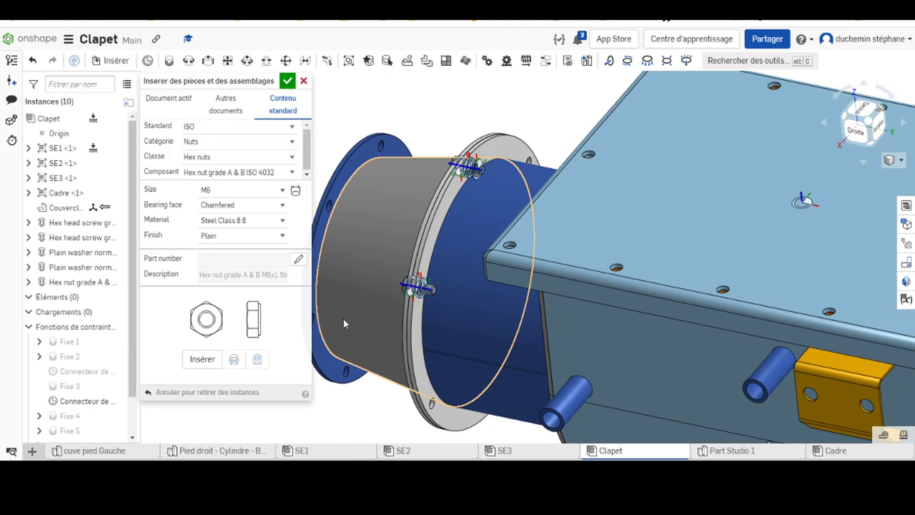
scroll(431, 281, "up", 1)
scroll(426, 293, "up", 4)
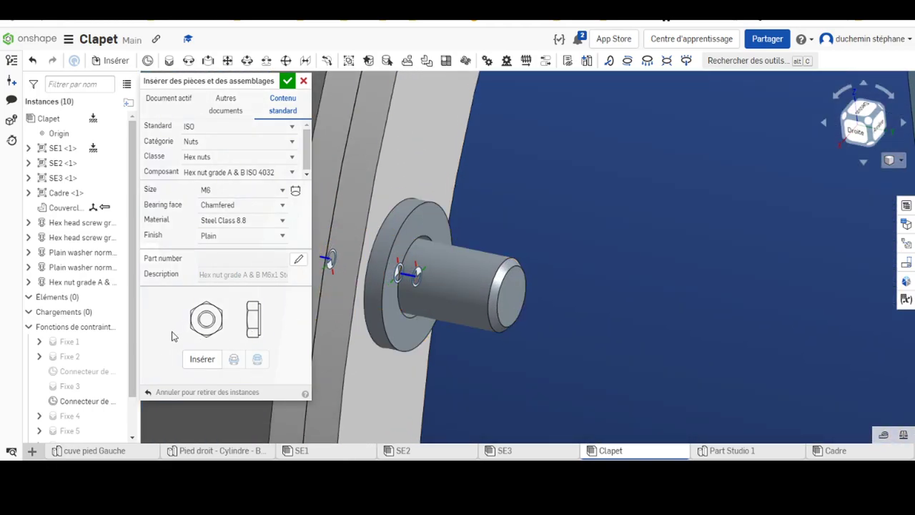
Place a second M6 hex nut on the other flange screw and confirm.
left_click(202, 359)
left_click(421, 287)
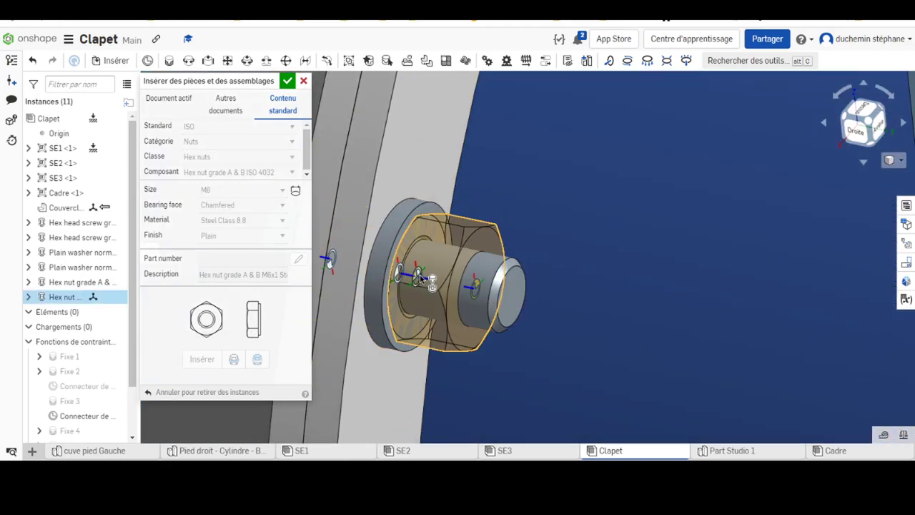
left_click(287, 81)
scroll(400, 243, "down", 3)
scroll(457, 240, "down", 3)
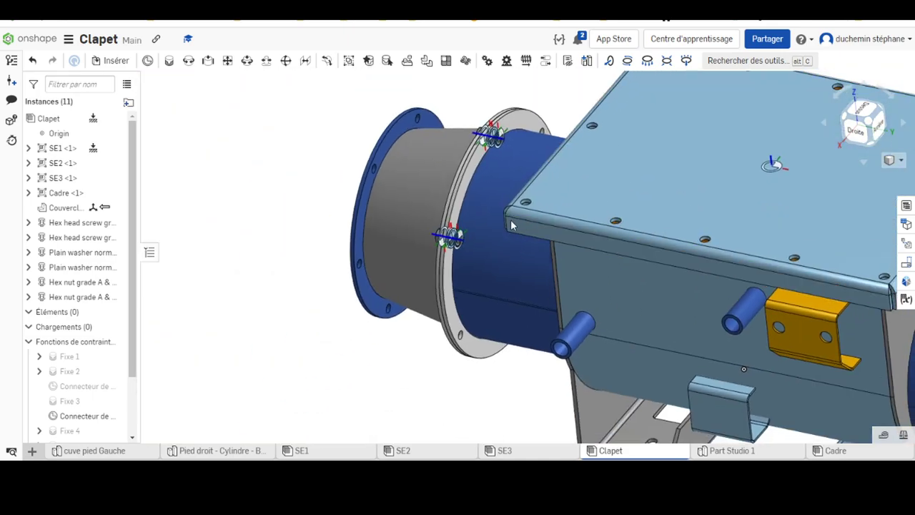
Hide the other positioning connectors from the nut's context menu (Masquer les autres connecteurs de positionnement).
middle_click_drag(468, 240, 423, 244)
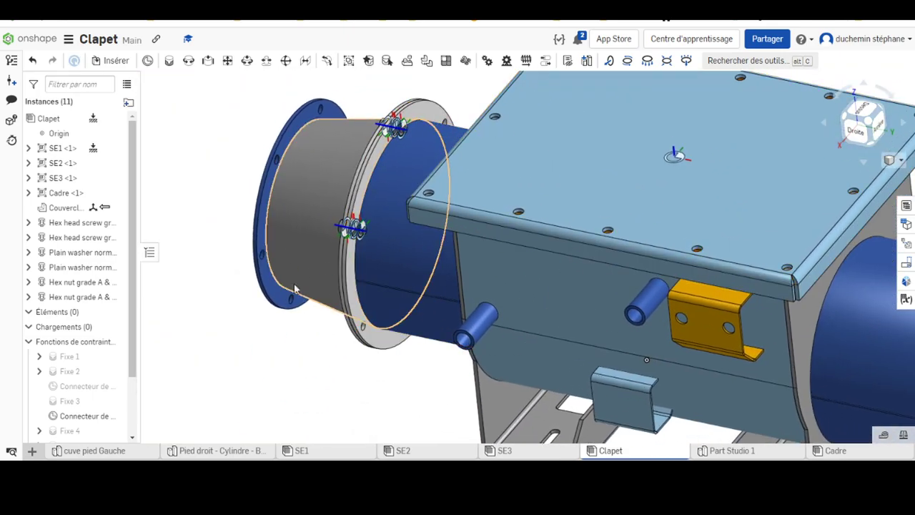
scroll(409, 220, "up", 3)
scroll(409, 220, "up", 4)
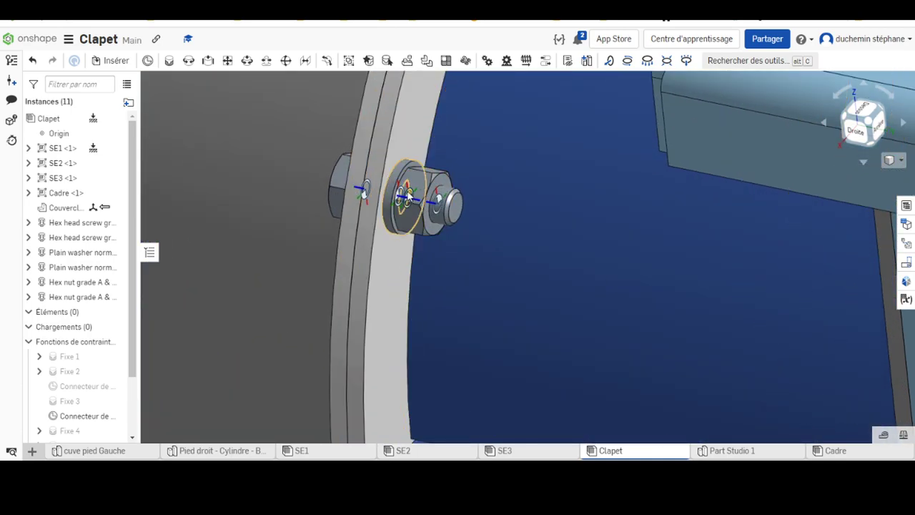
right_click(406, 192)
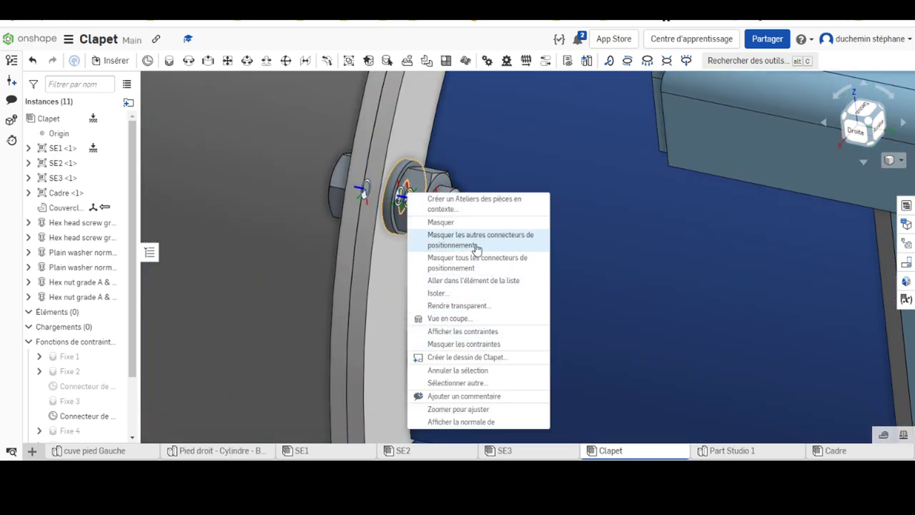
left_click(462, 262)
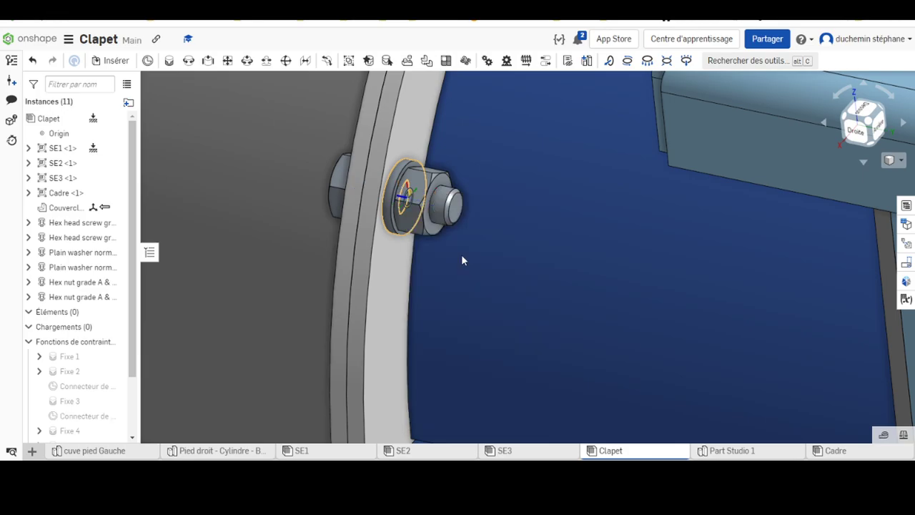
Zoom out and orbit to view the flange end, lid and fastened screws, washers and nuts.
scroll(419, 231, "down", 5)
mouse_move(371, 339)
right_mouse_down()
mouse_move(401, 369)
mouse_move(399, 318)
mouse_move(405, 350)
mouse_move(431, 360)
right_mouse_up()
scroll(691, 349, "down", 3)
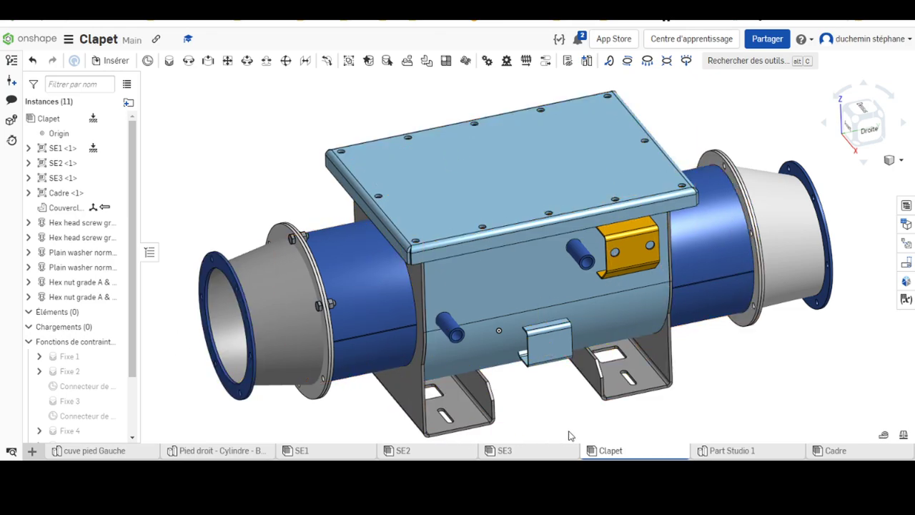
mouse_move(560, 382)
middle_mouse_down()
mouse_move(543, 341)
mouse_move(543, 371)
middle_mouse_up()
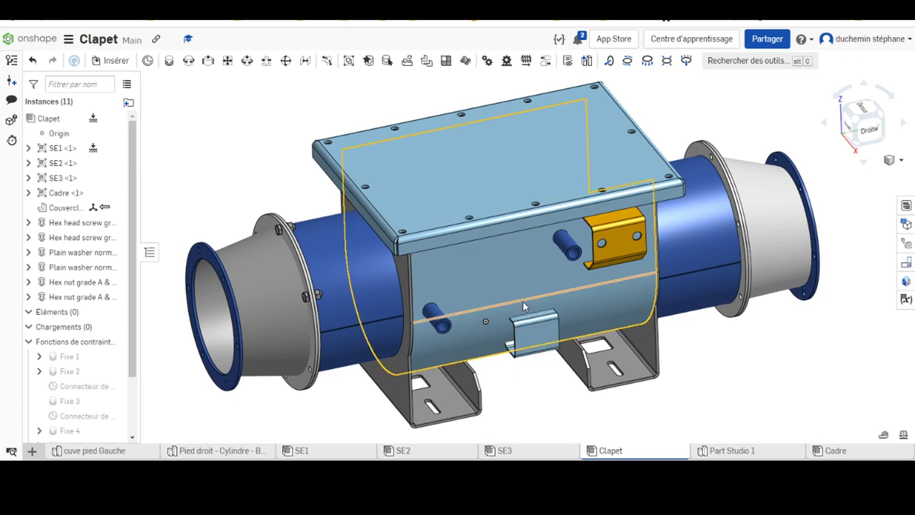